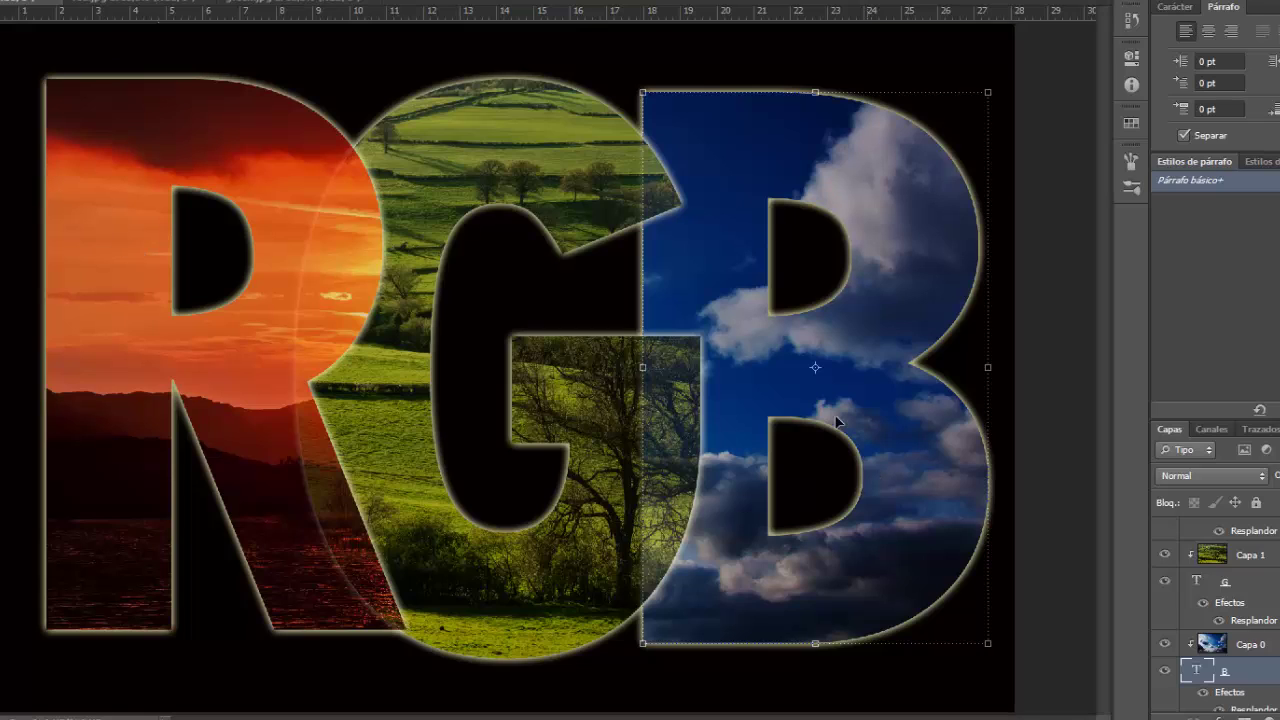
- Copy the whole green field photo and paste it into blue.jpg as a new layer
click(1249, 557)
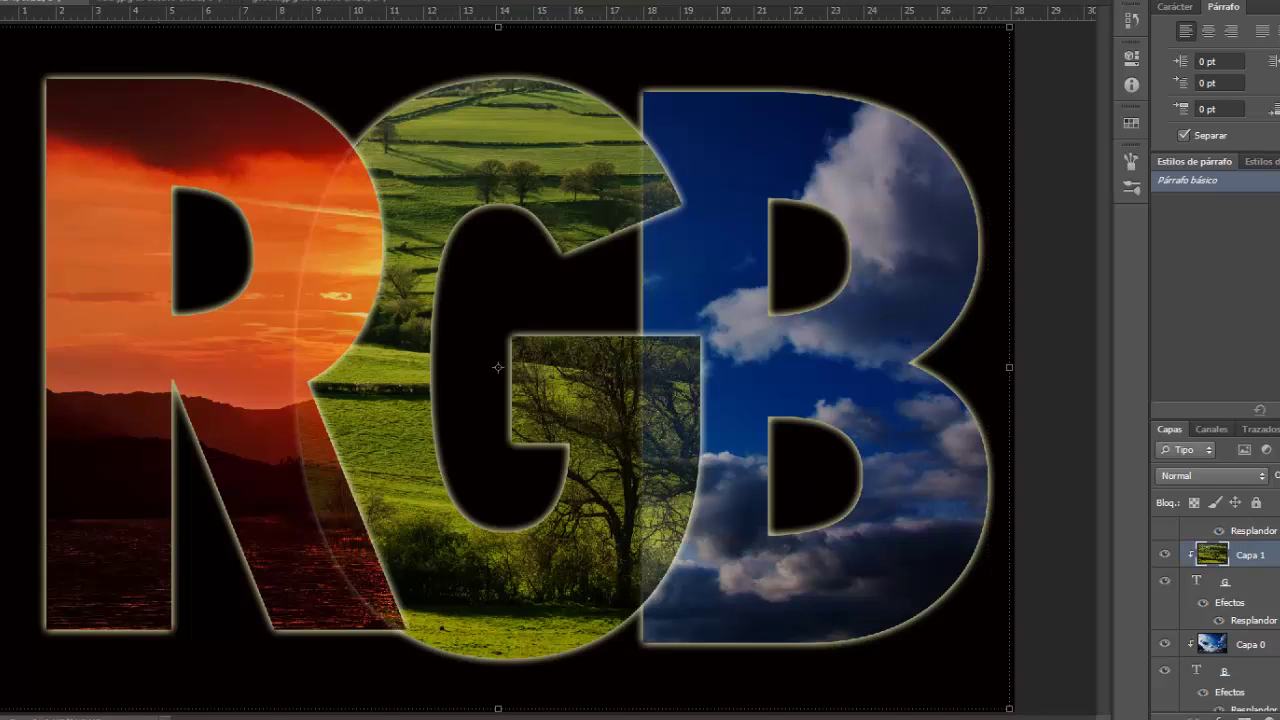
scroll(1215, 600, up, 3)
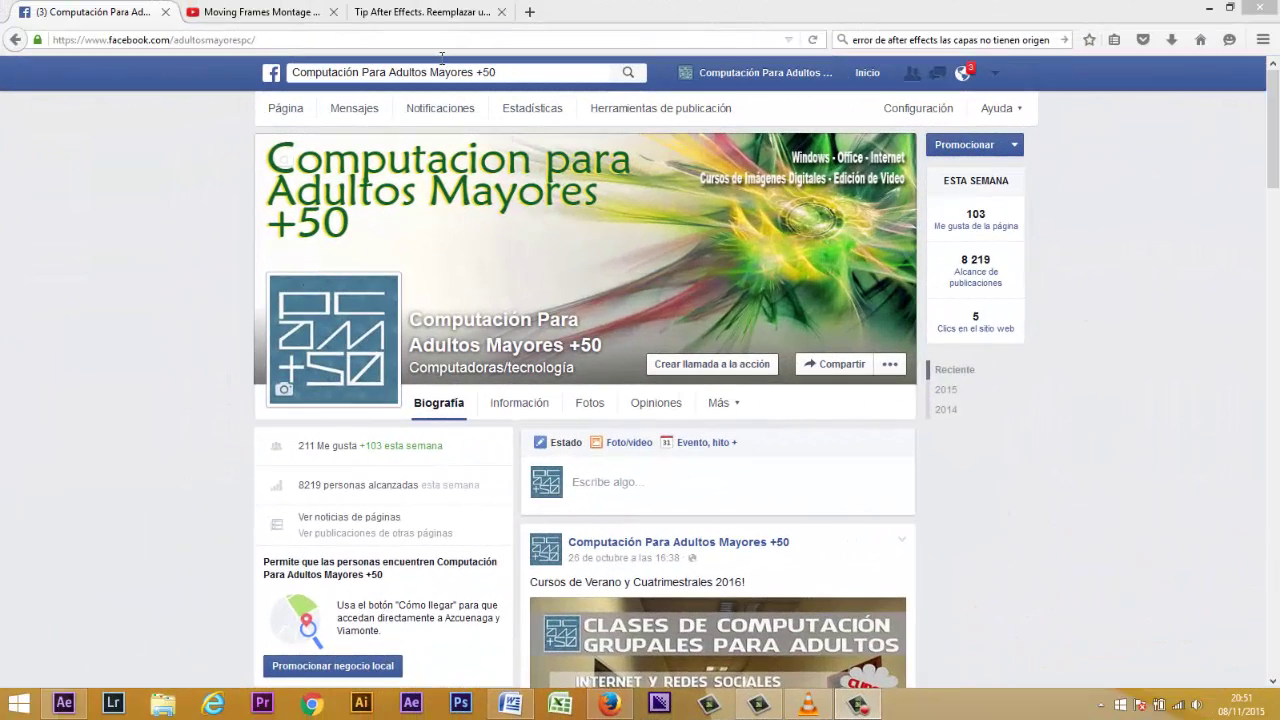
drag(292, 72, 409, 72)
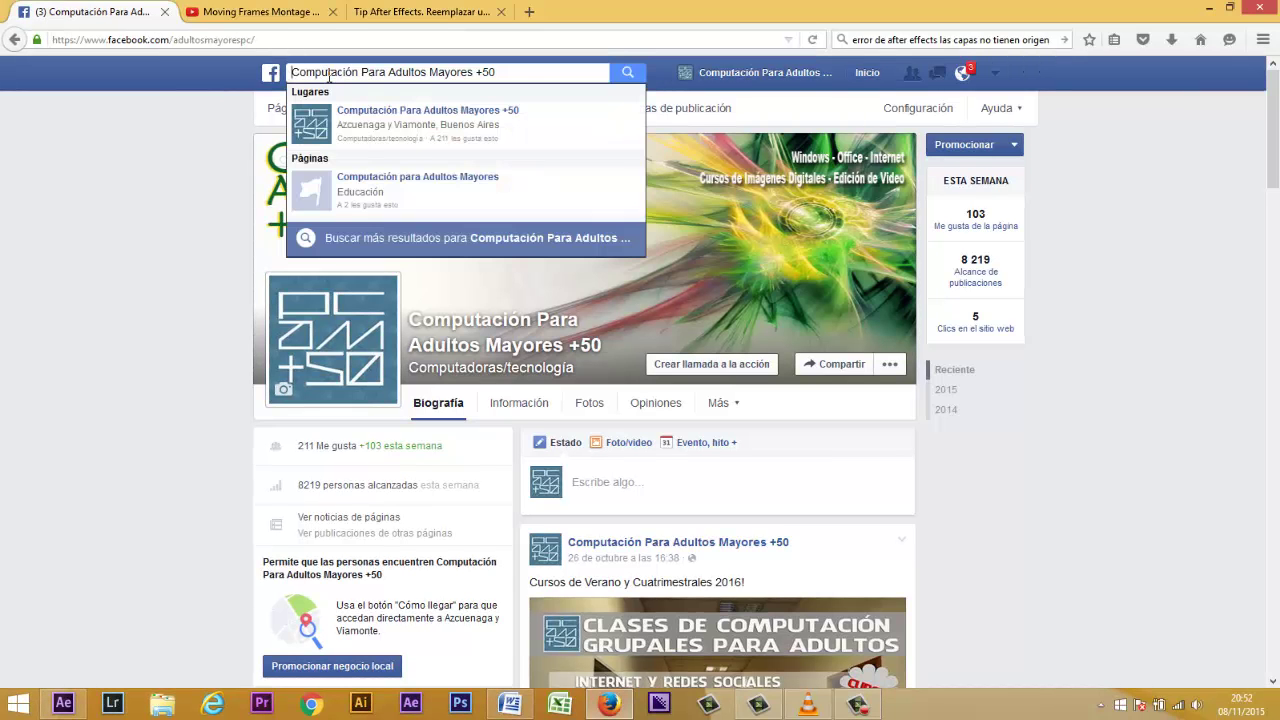
click(177, 200)
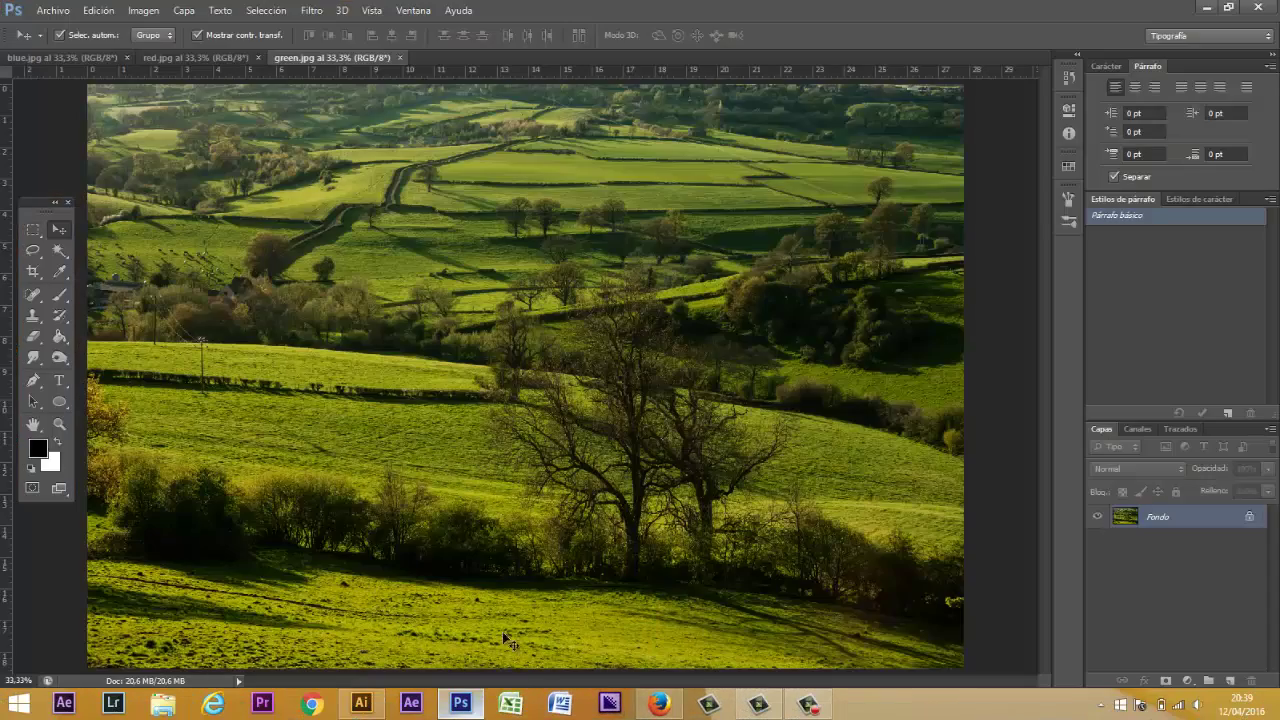
key(ctrl+a)
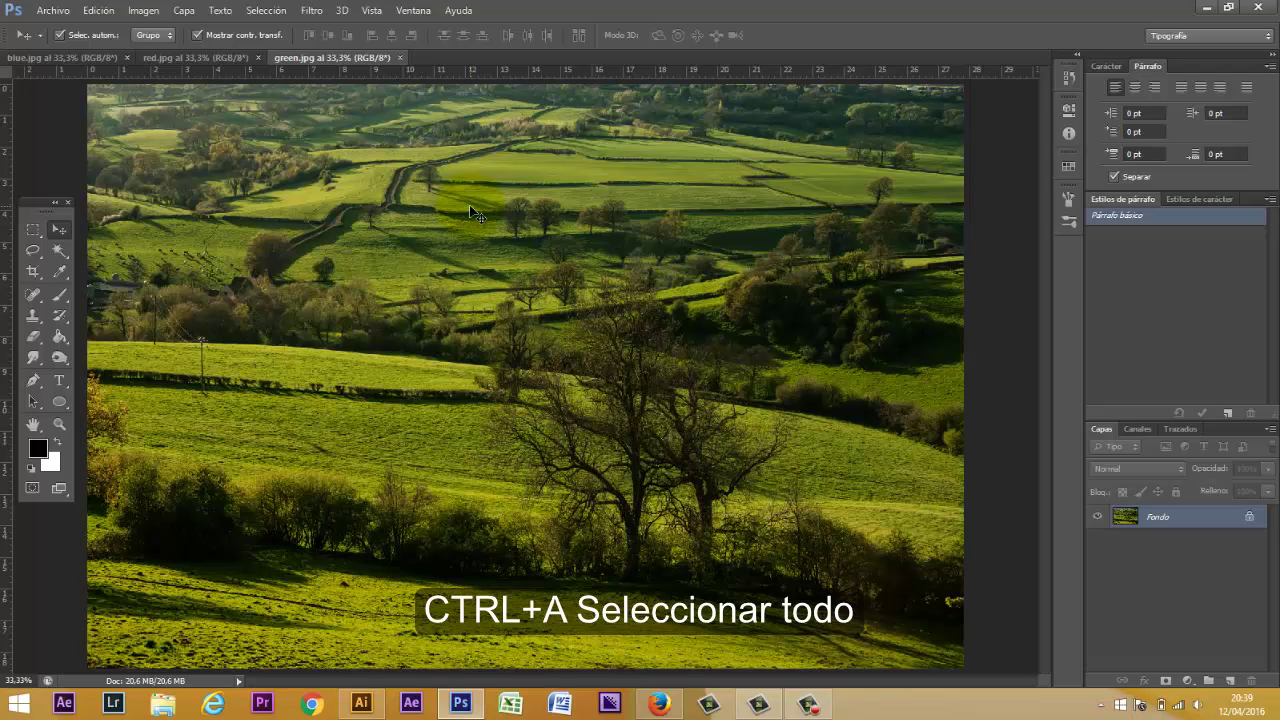
key(ctrl+c)
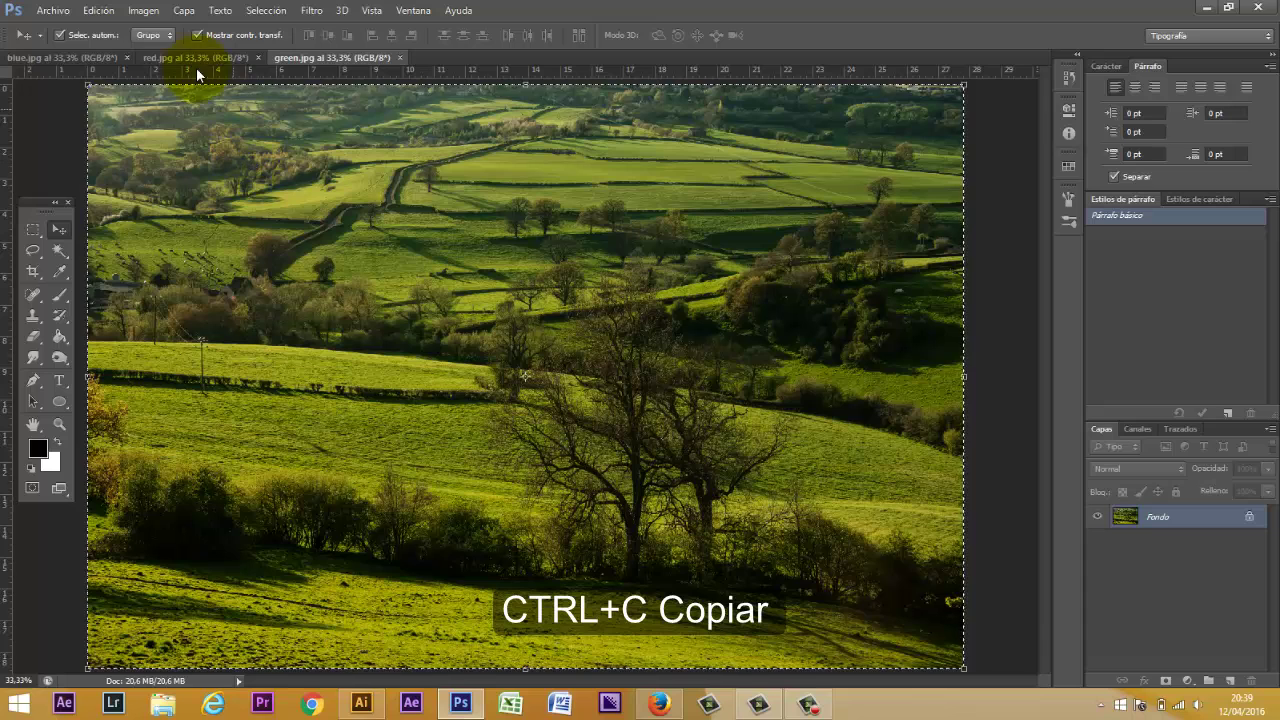
key(ctrl+v)
click(93, 56)
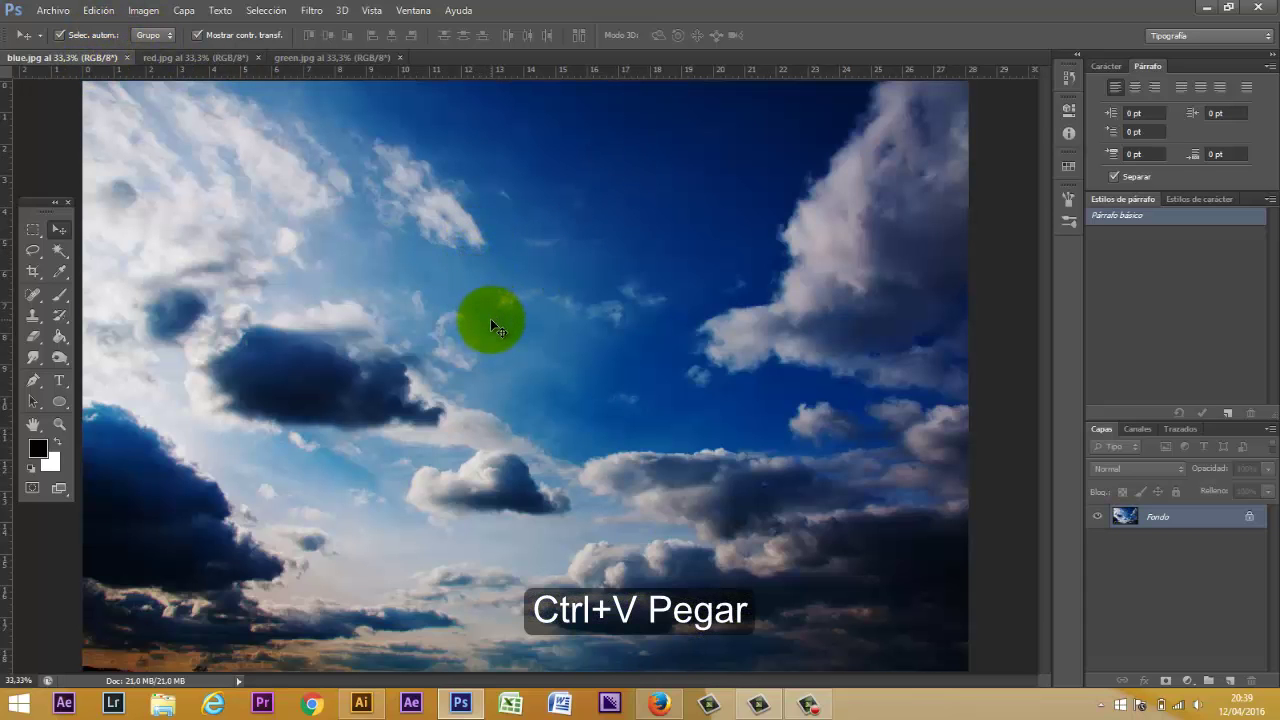
key(ctrl+v)
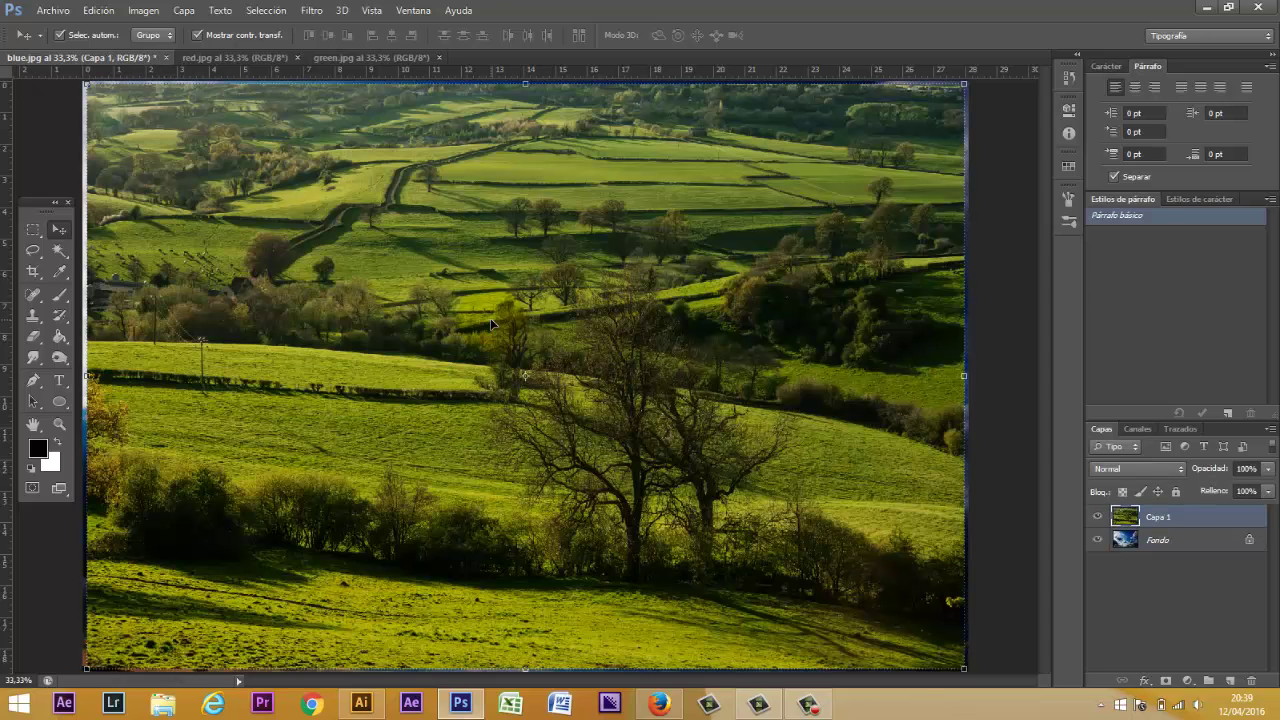
- Paste the red sunset photo into blue.jpg and unlock the Fondo background as Capa 0
click(1185, 536)
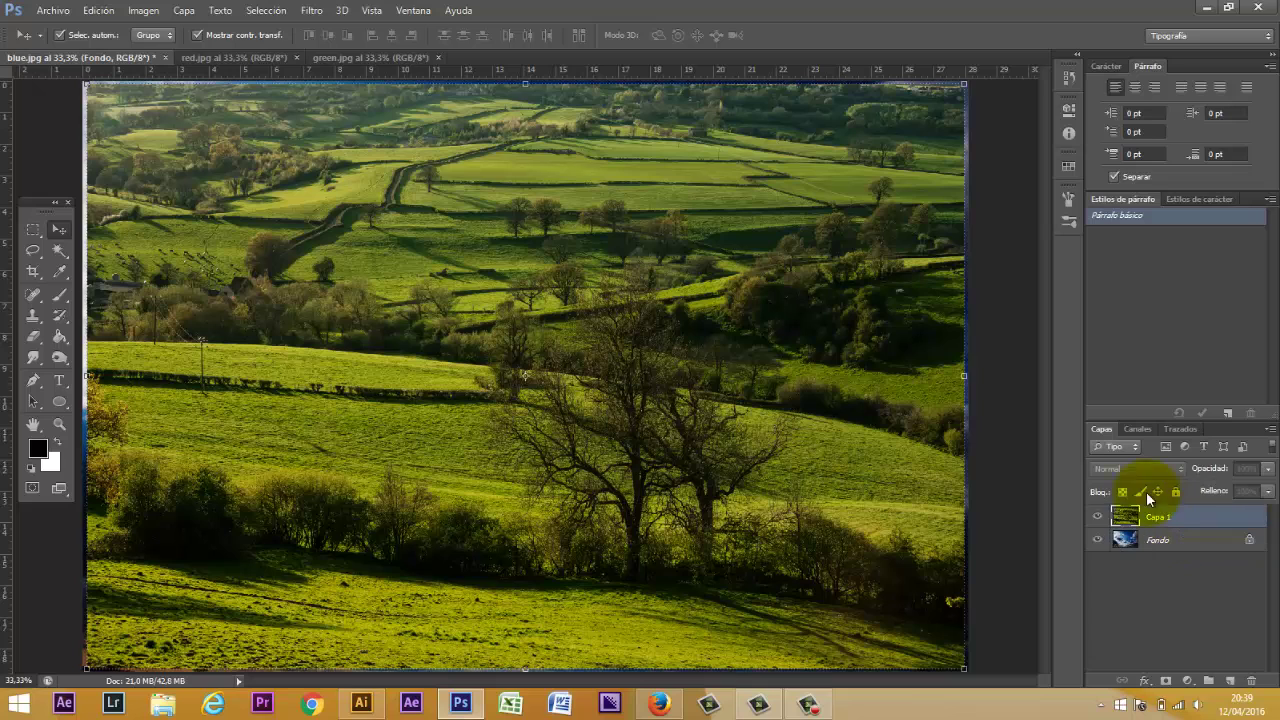
click(242, 60)
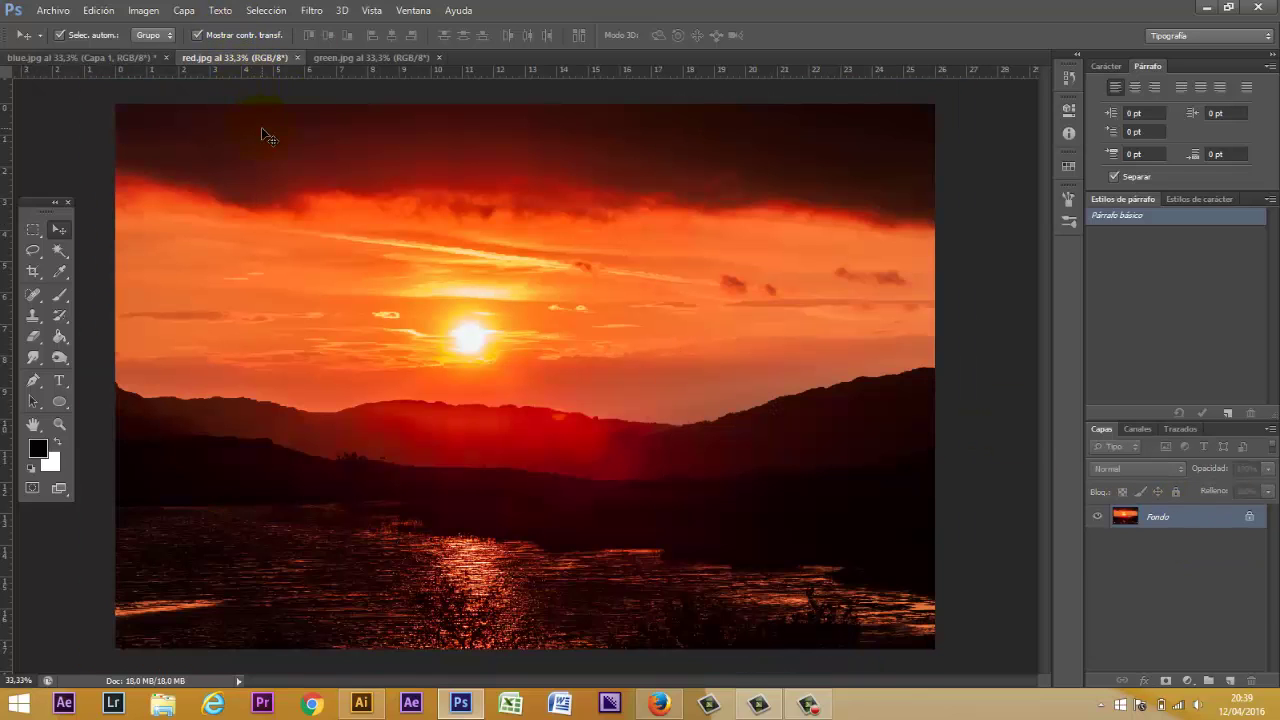
key(ctrl+a)
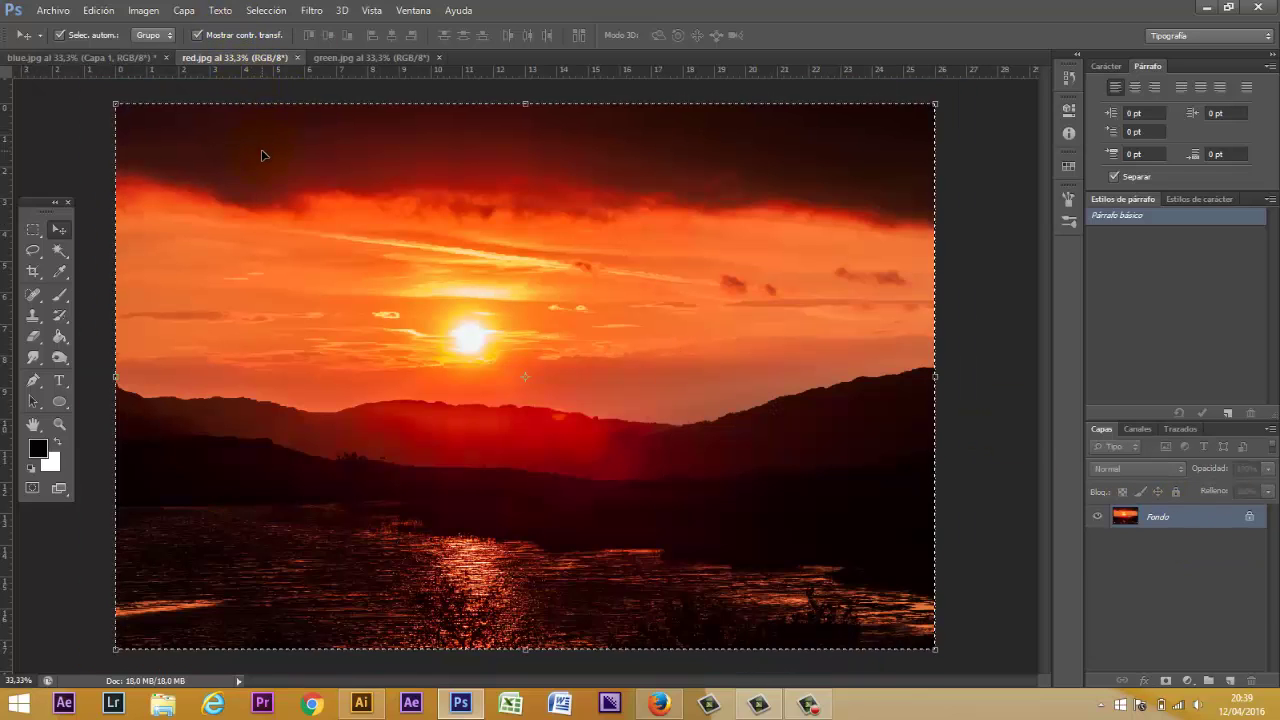
click(98, 58)
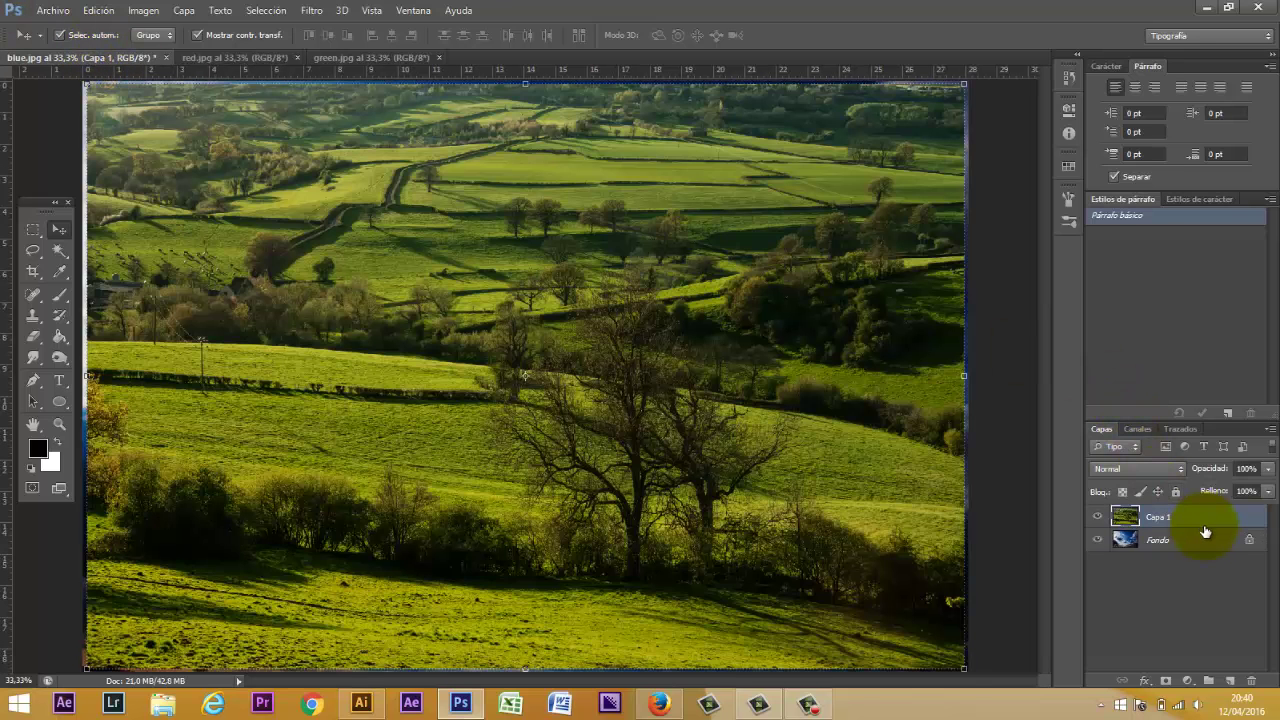
key(ctrl+v)
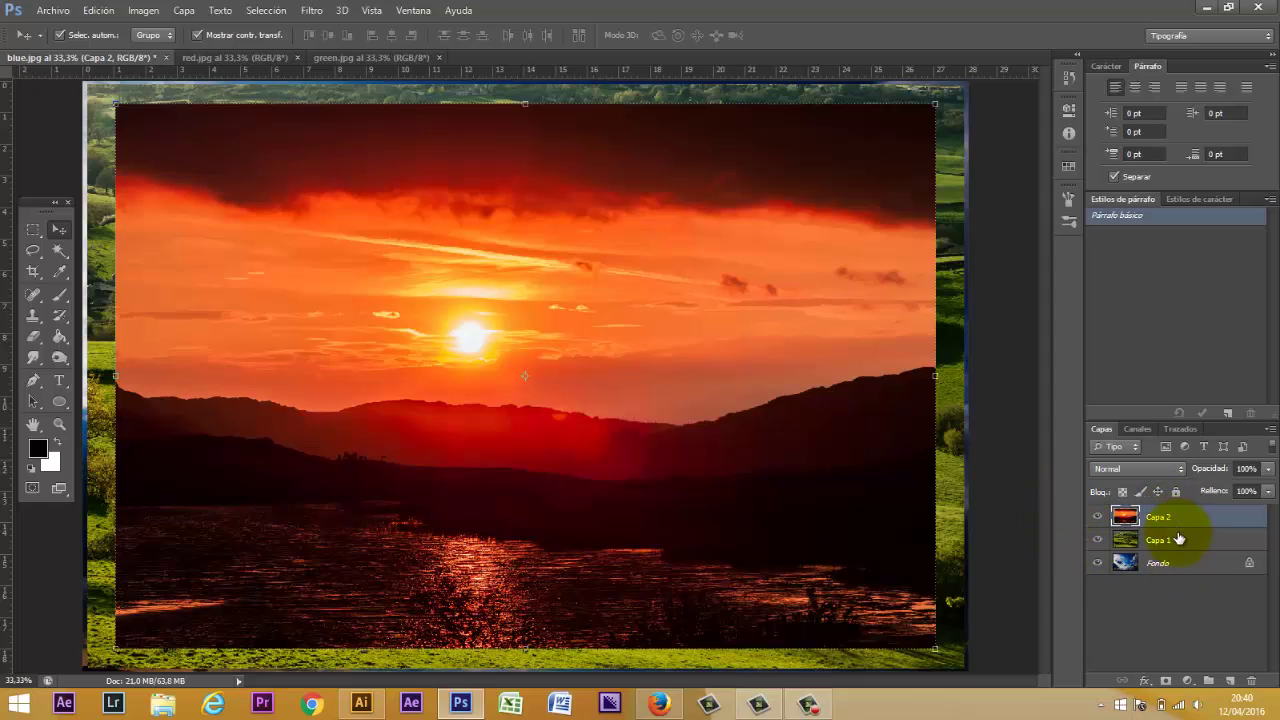
double_click(1249, 568)
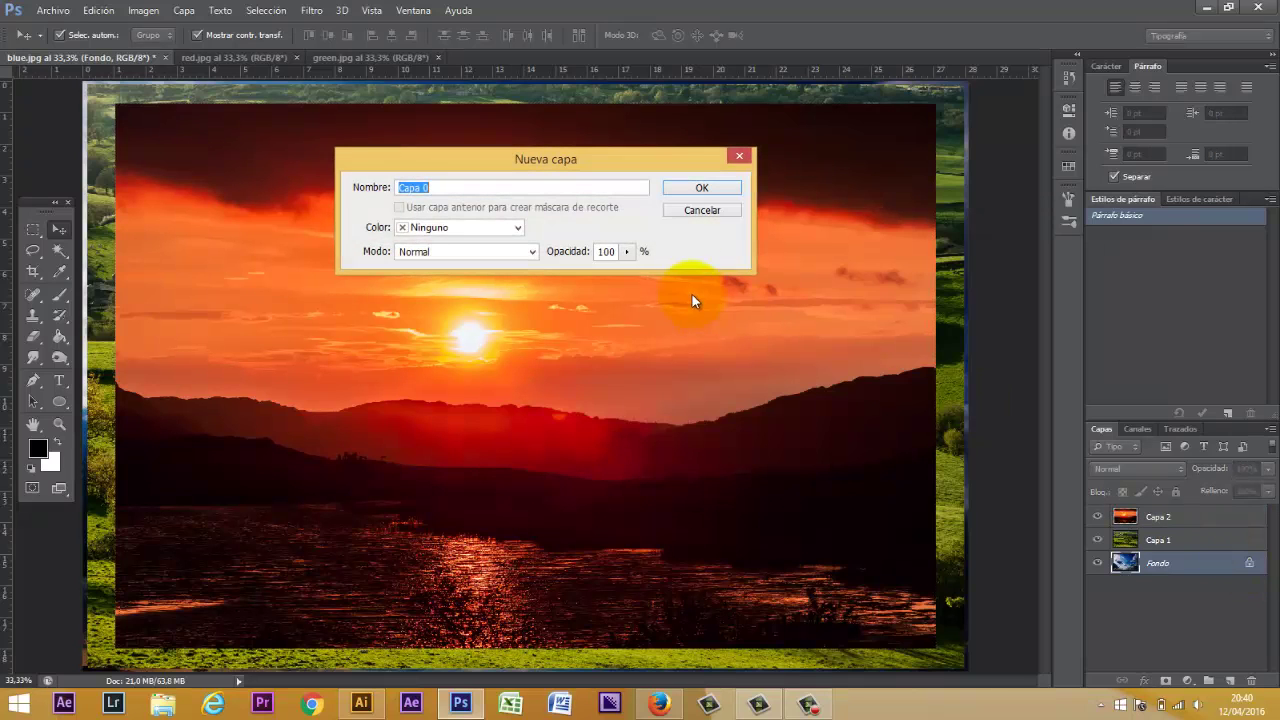
click(726, 194)
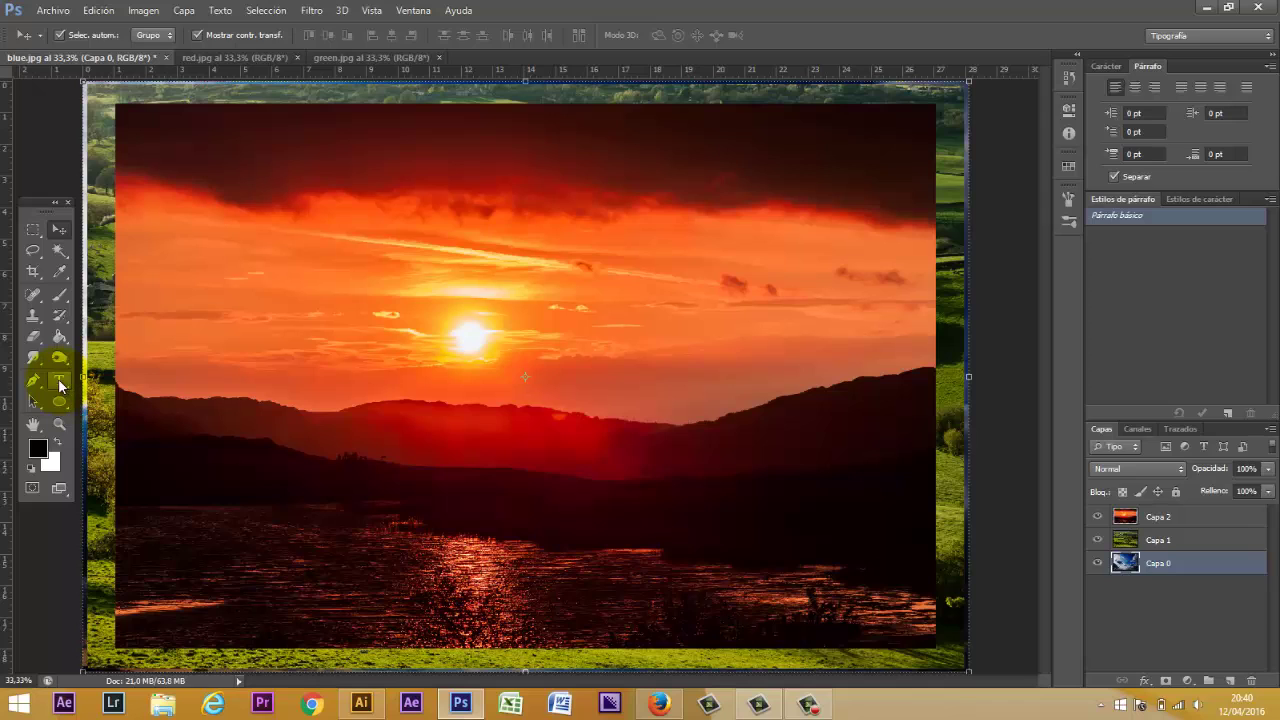
- Add a black letter R text layer on the canvas's left at a reduced font size
click(66, 380)
click(192, 279)
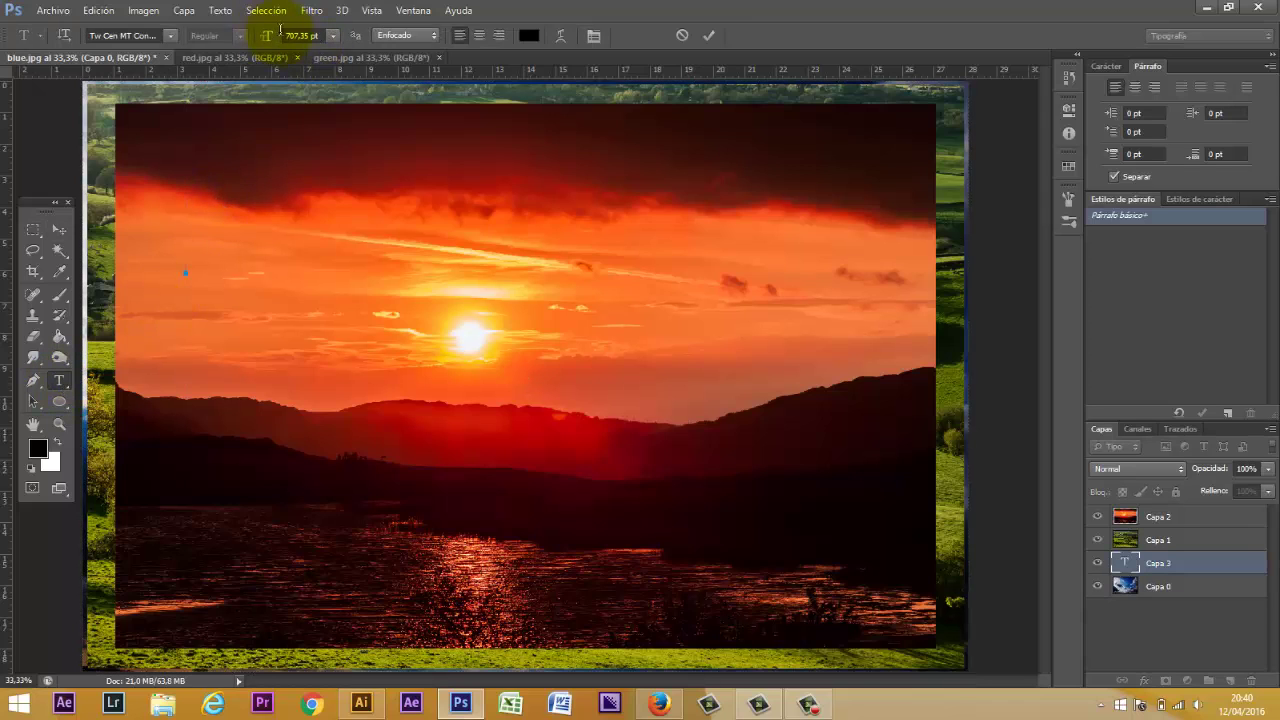
mouse_move(266, 35)
mouse_down()
mouse_move(238, 38)
mouse_move(305, 38)
mouse_up()
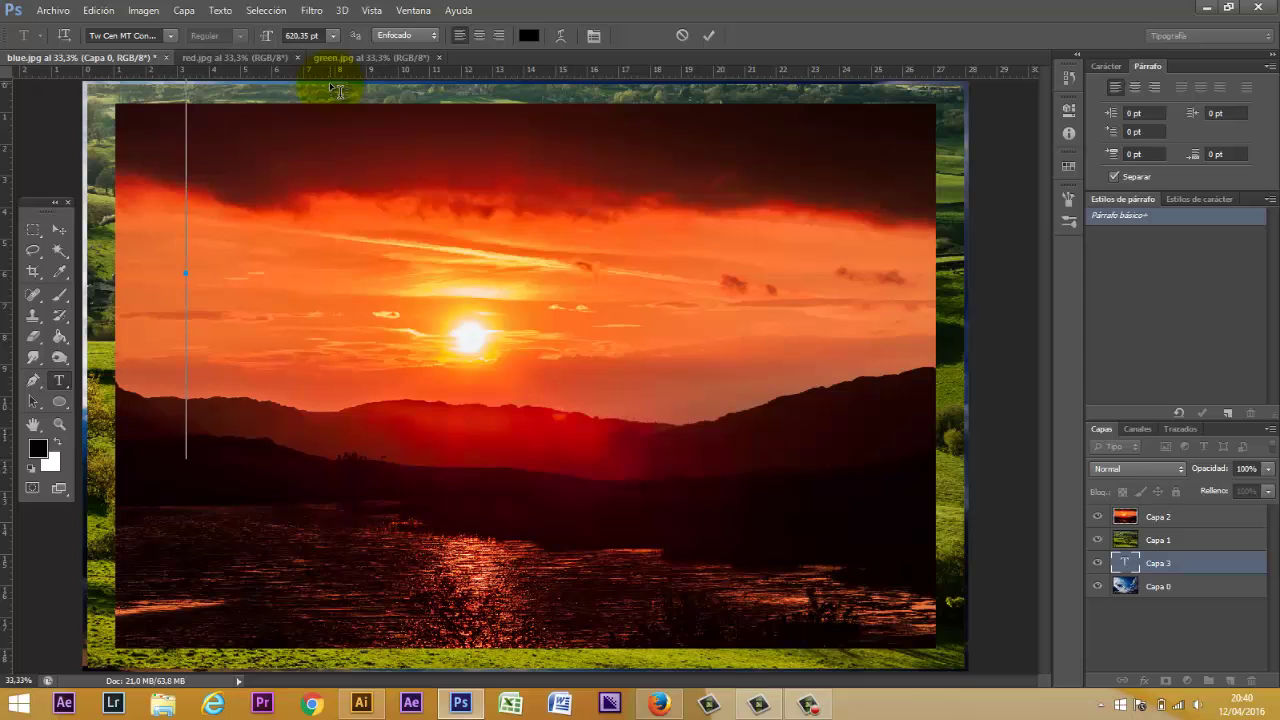
key(ctrl+shift+o)
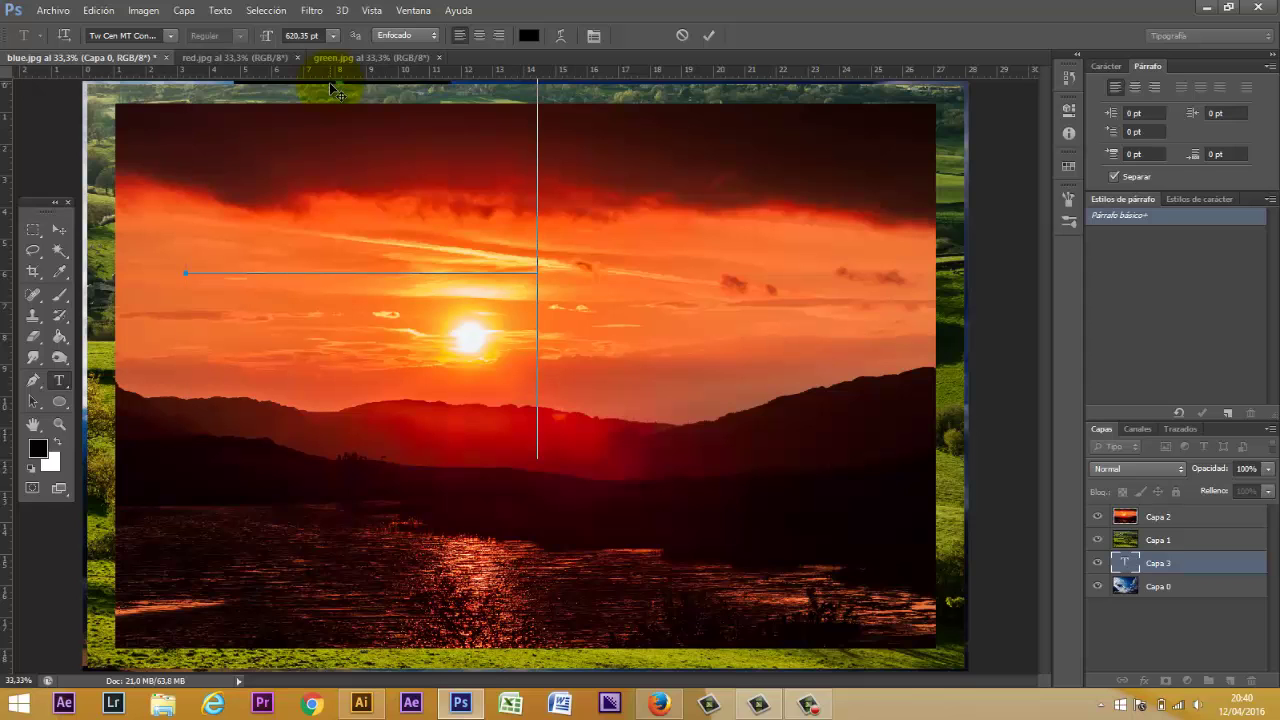
click(1158, 565)
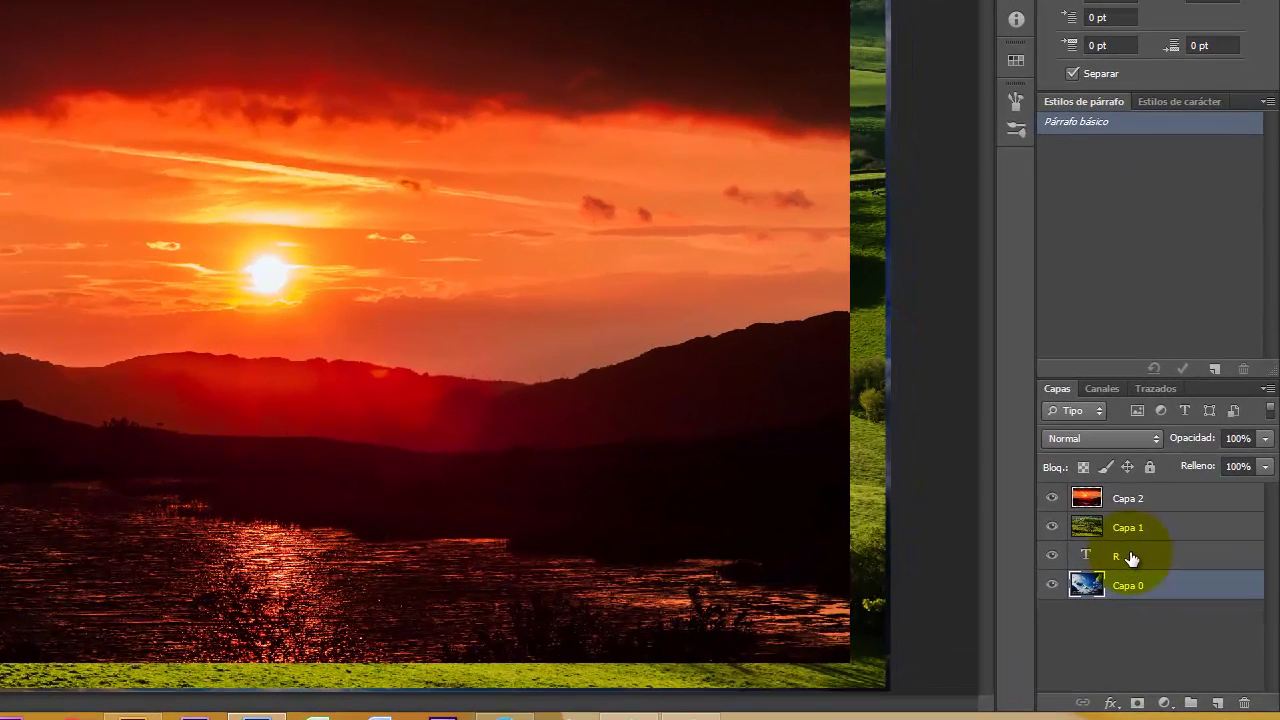
- Move the R layer above the photo layers and position the letter lower on the canvas
drag(1131, 558, 1131, 497)
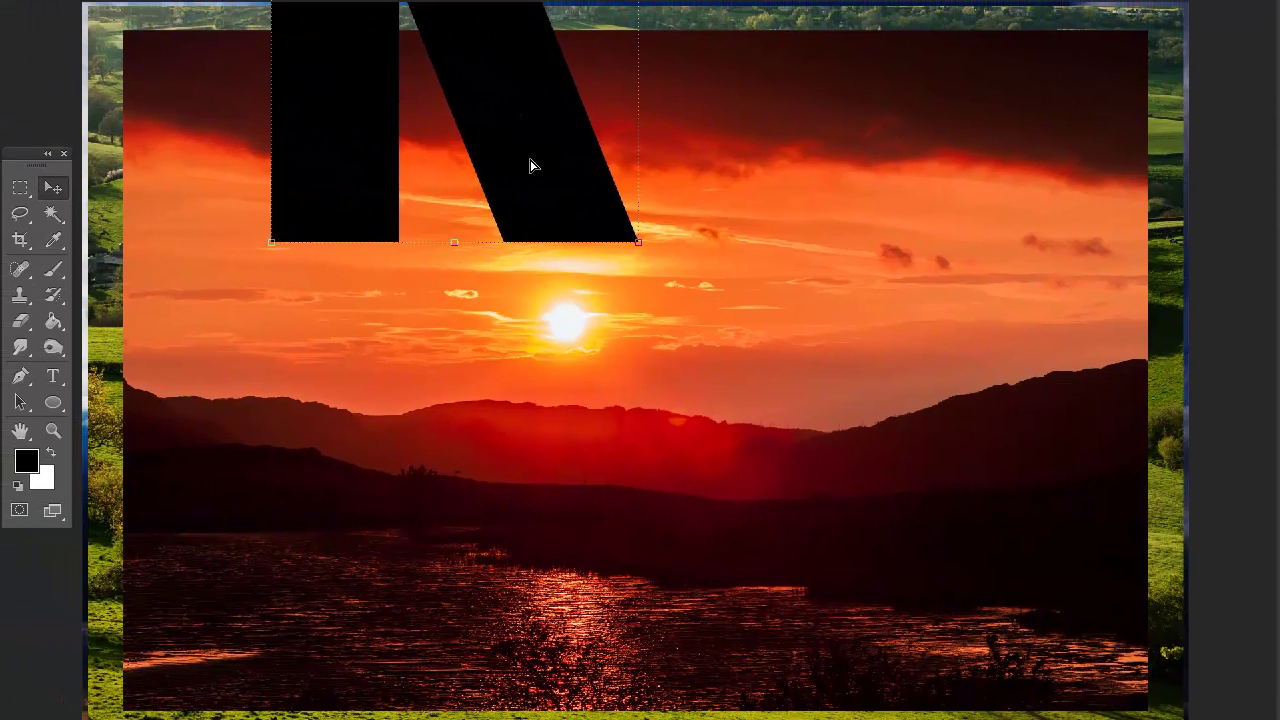
mouse_move(531, 163)
mouse_down()
mouse_move(420, 583)
mouse_move(403, 568)
mouse_up()
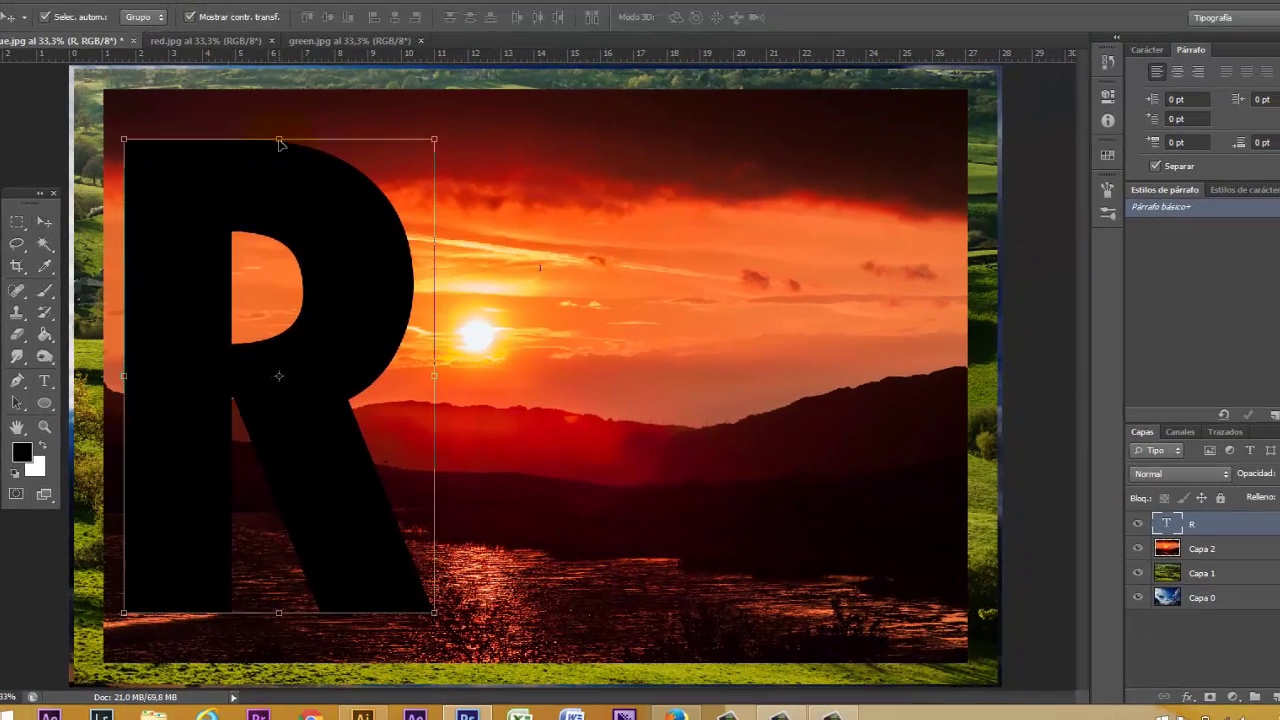
drag(278, 138, 278, 102)
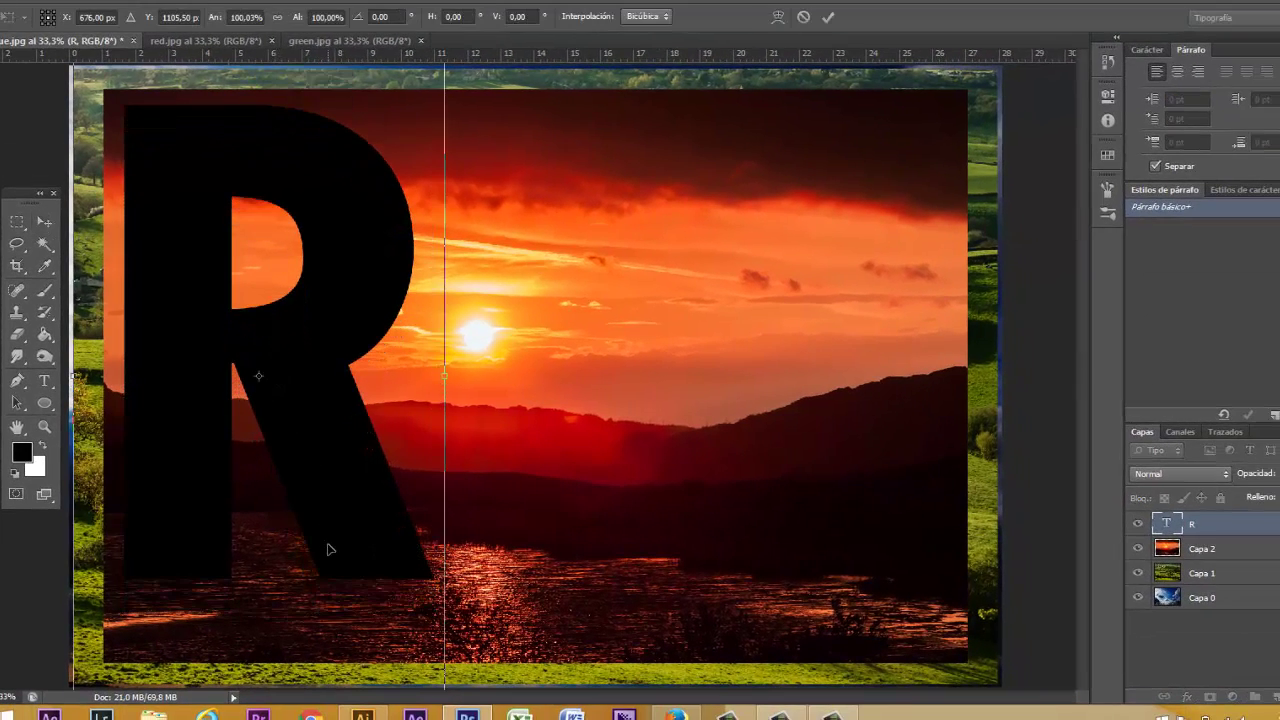
drag(329, 549, 334, 575)
key(Return)
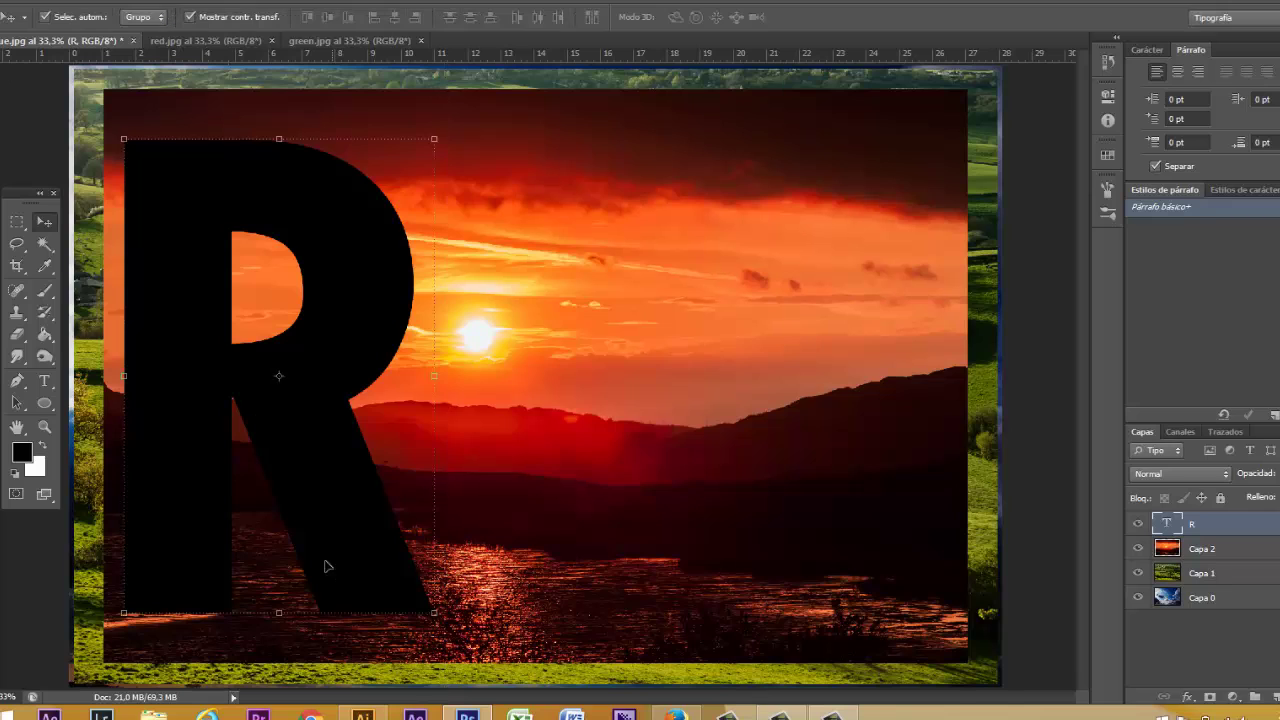
double_click(1166, 522)
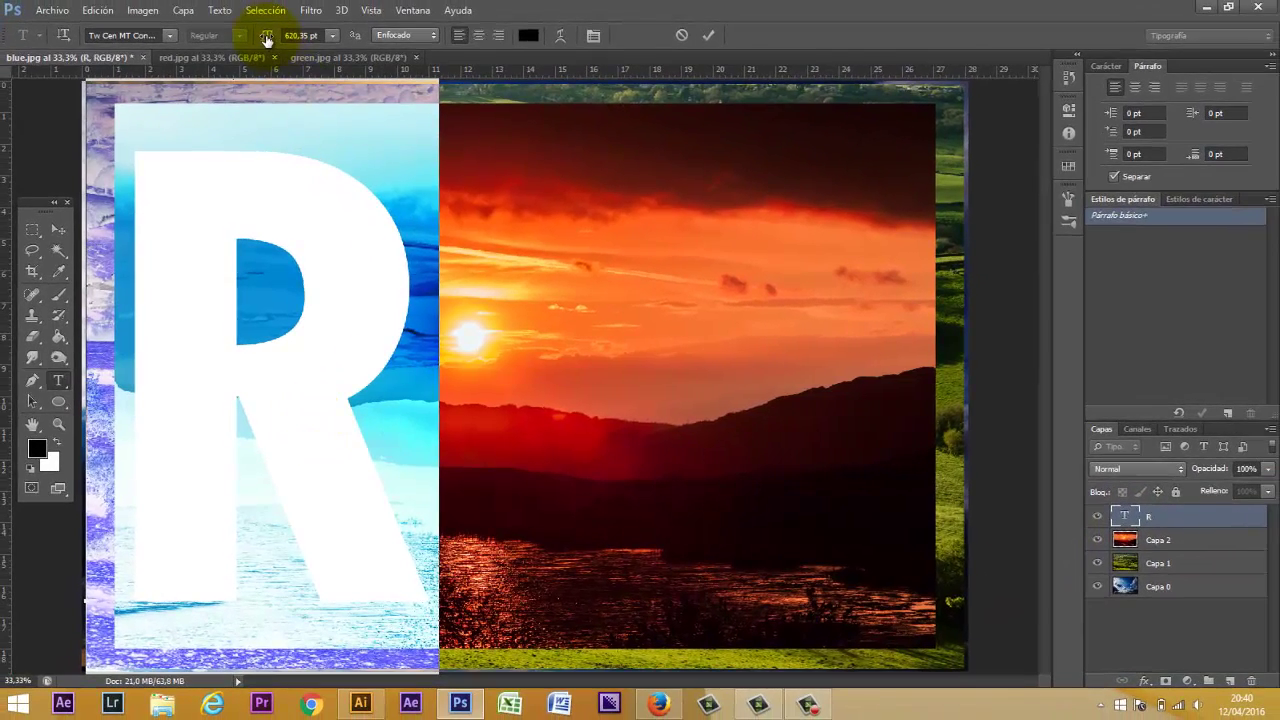
- Make the R letter's font size slightly larger
click(270, 40)
drag(270, 40, 286, 40)
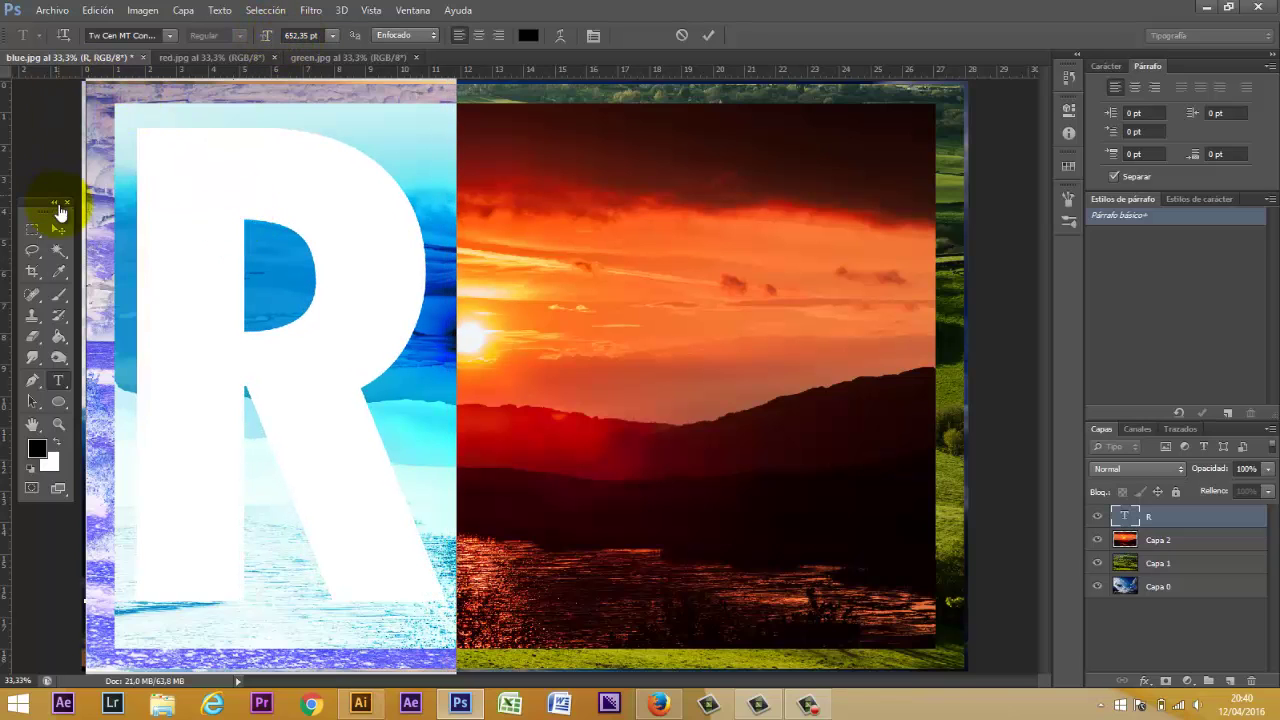
click(58, 233)
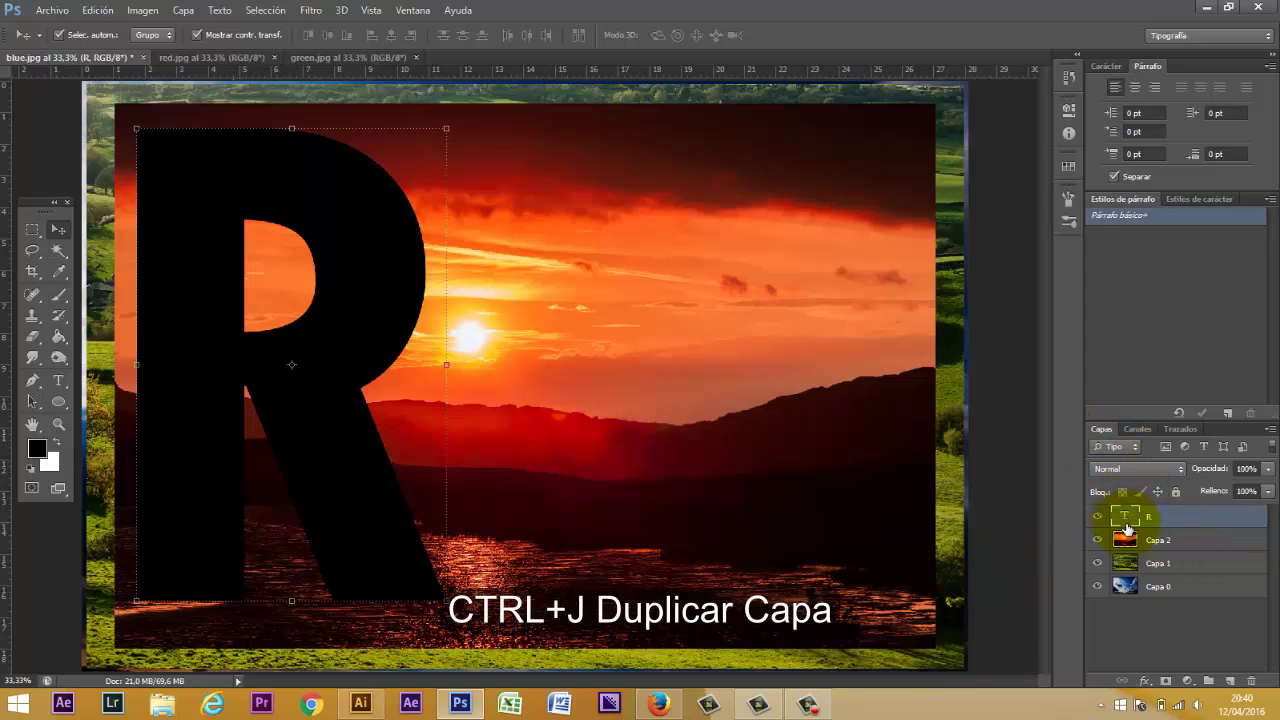
- Duplicate the R layer, retype it as G and place it right of R
key(ctrl+j)
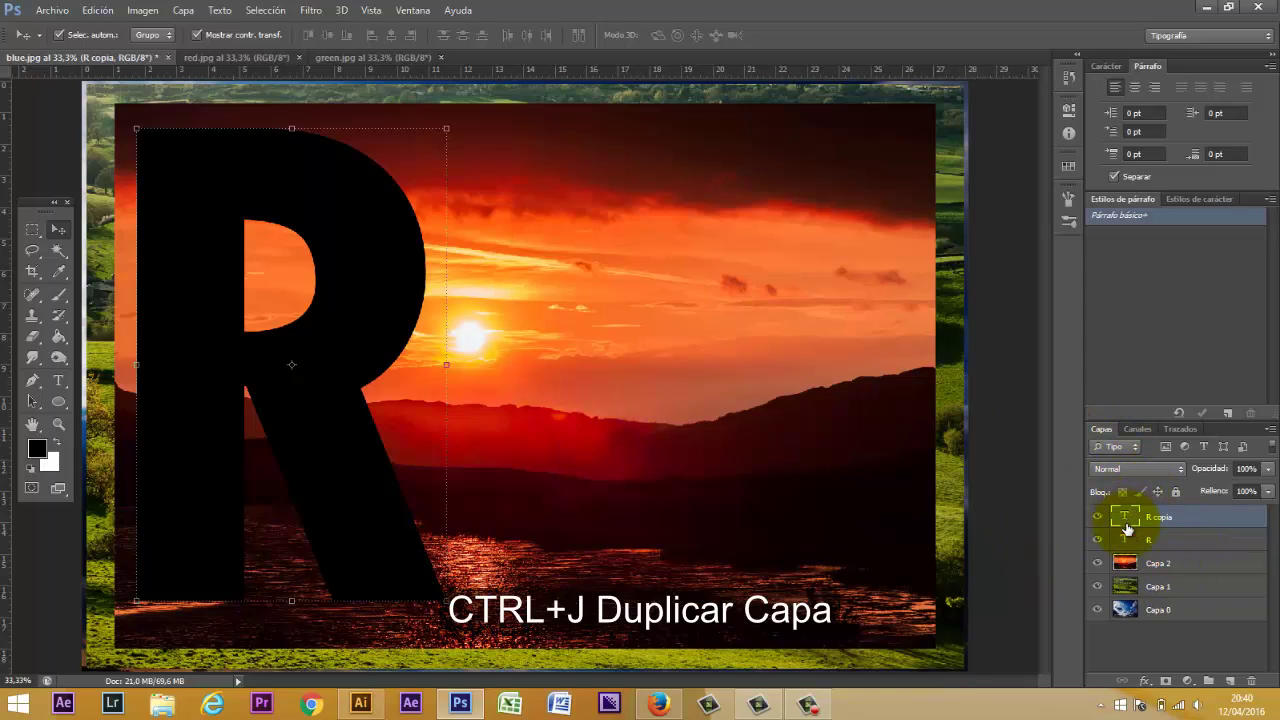
double_click(1125, 520)
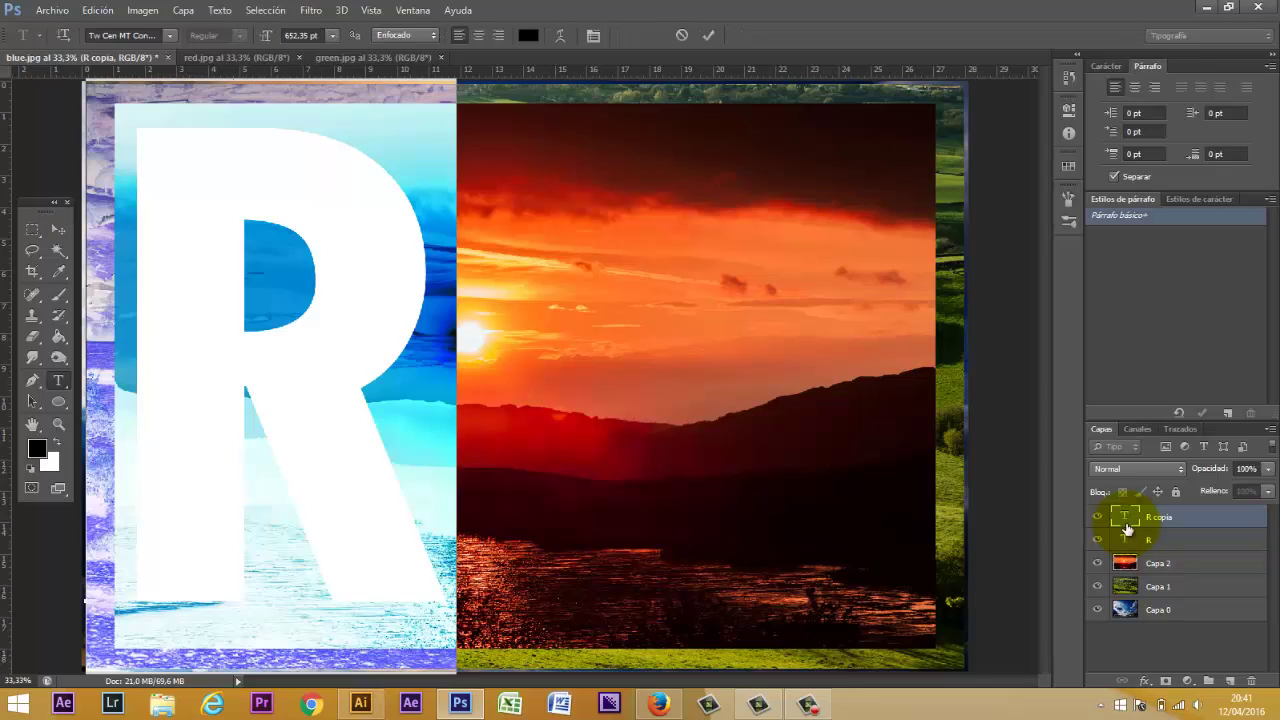
key(Right)
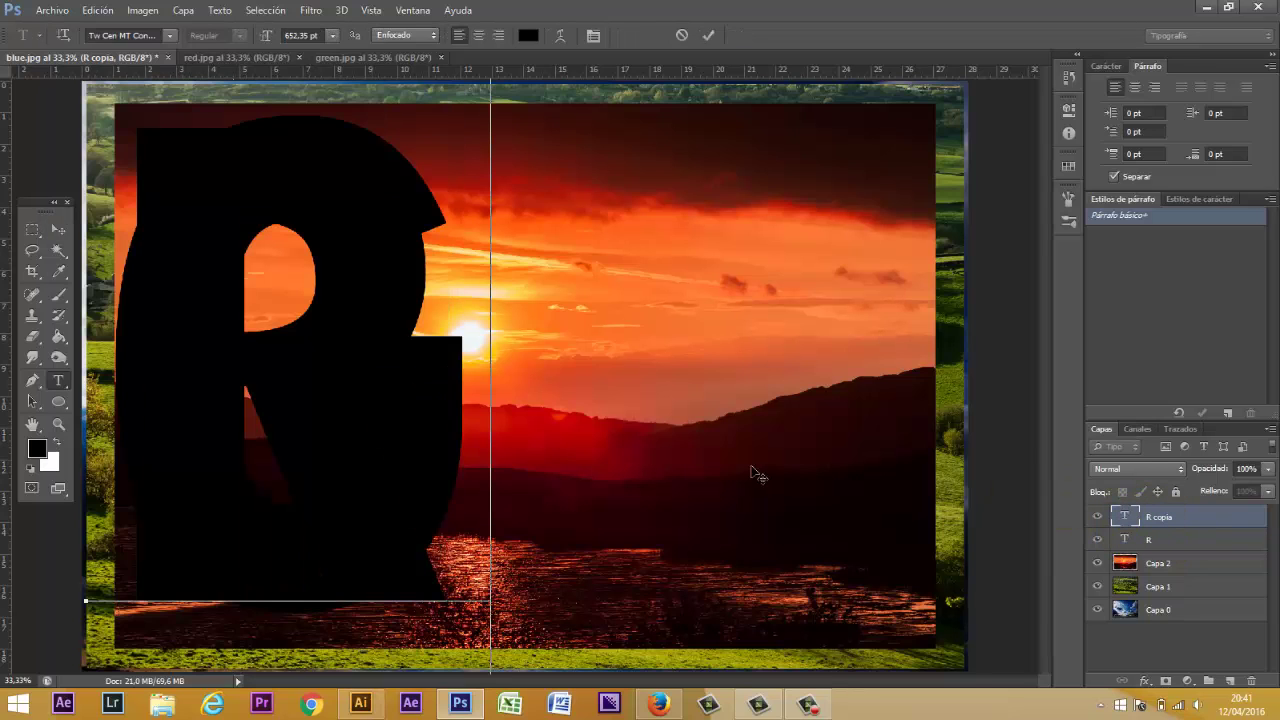
click(55, 230)
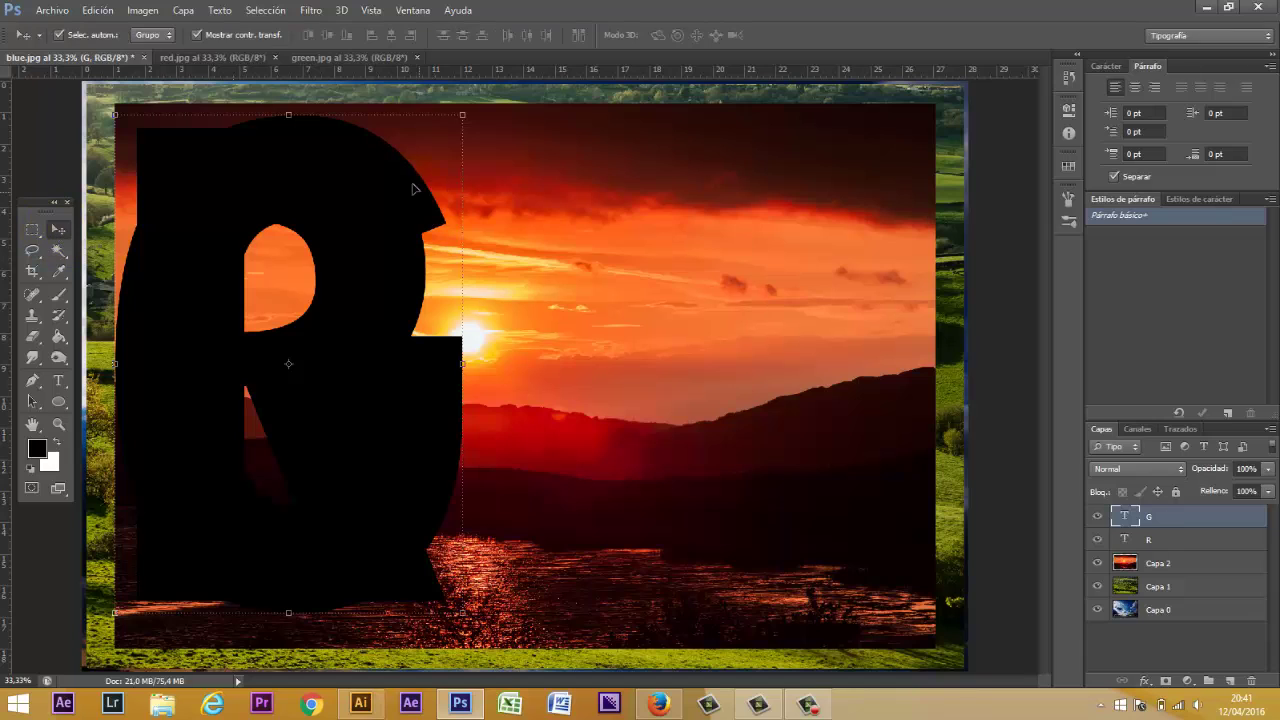
drag(403, 189, 635, 199)
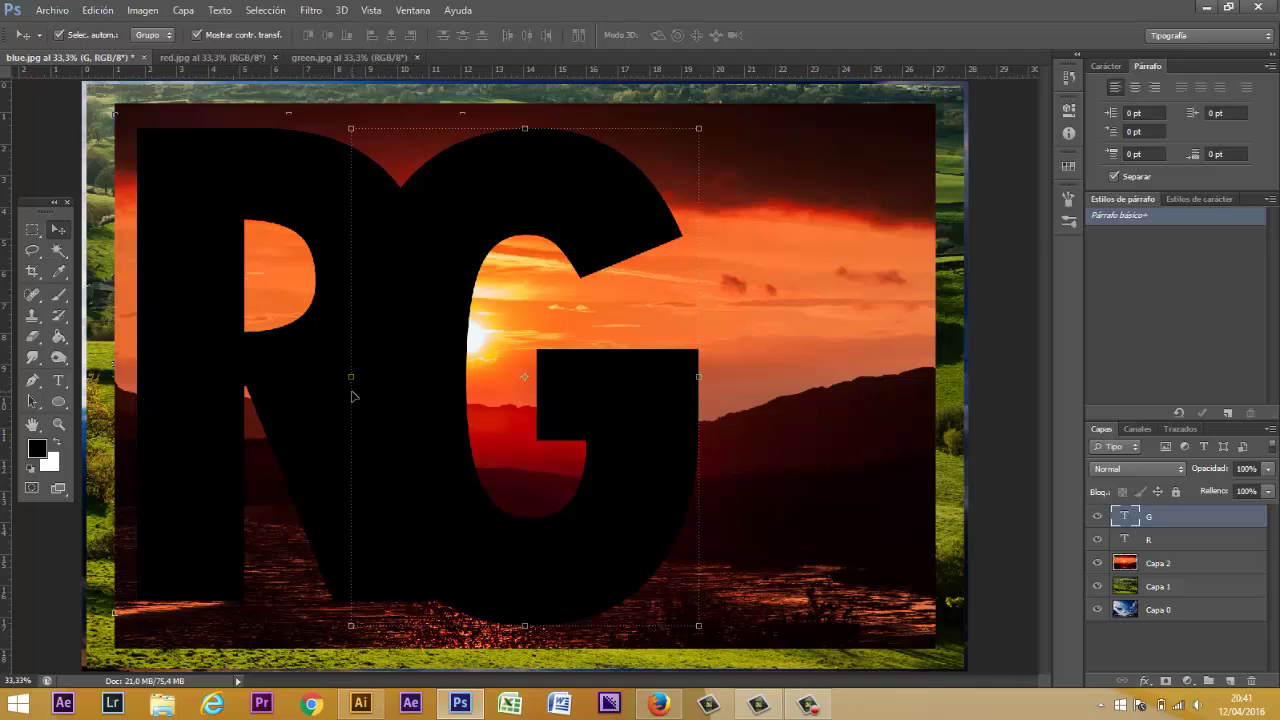
- Duplicate the G layer, retype it as B and place it right of G
key(ctrl+j)
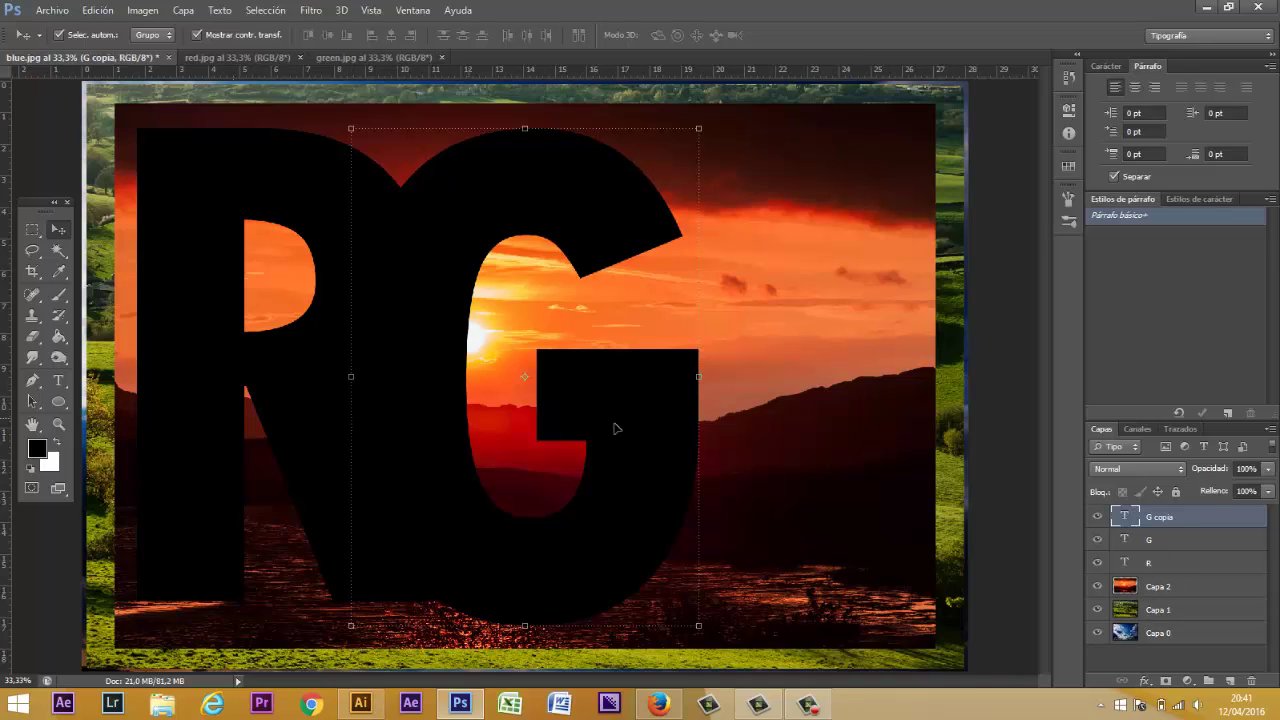
double_click(1126, 516)
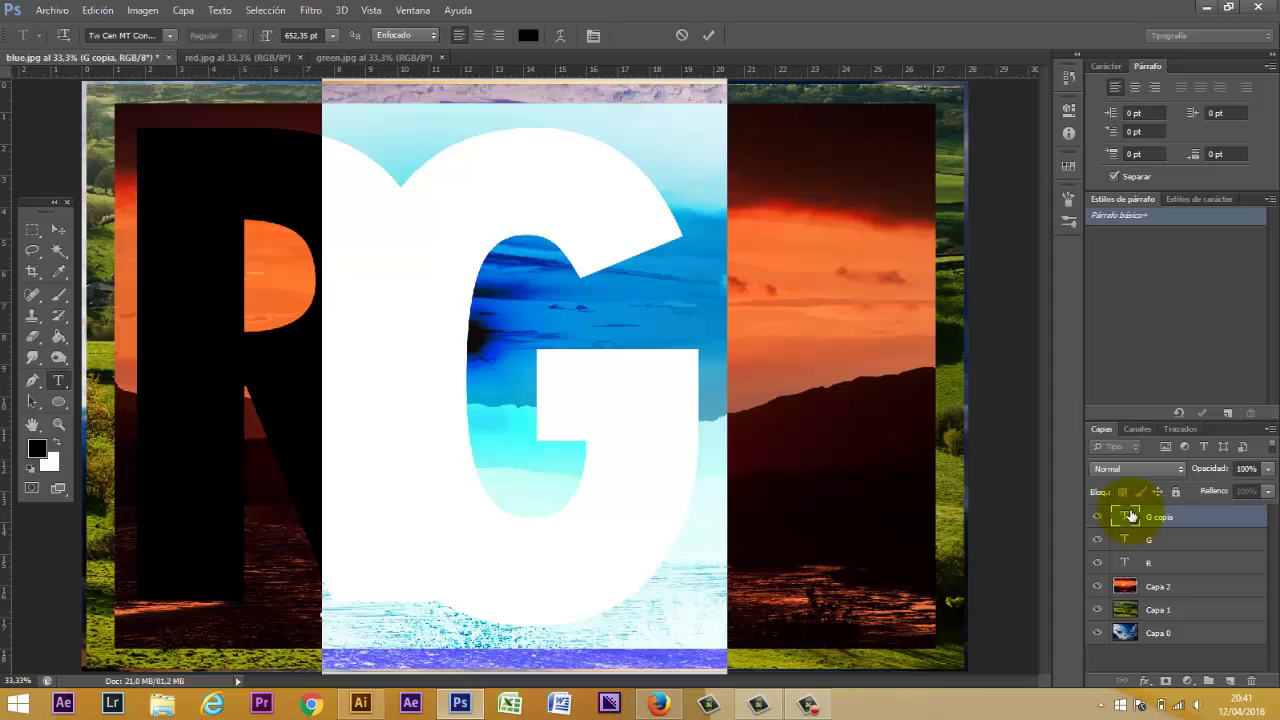
text(B)
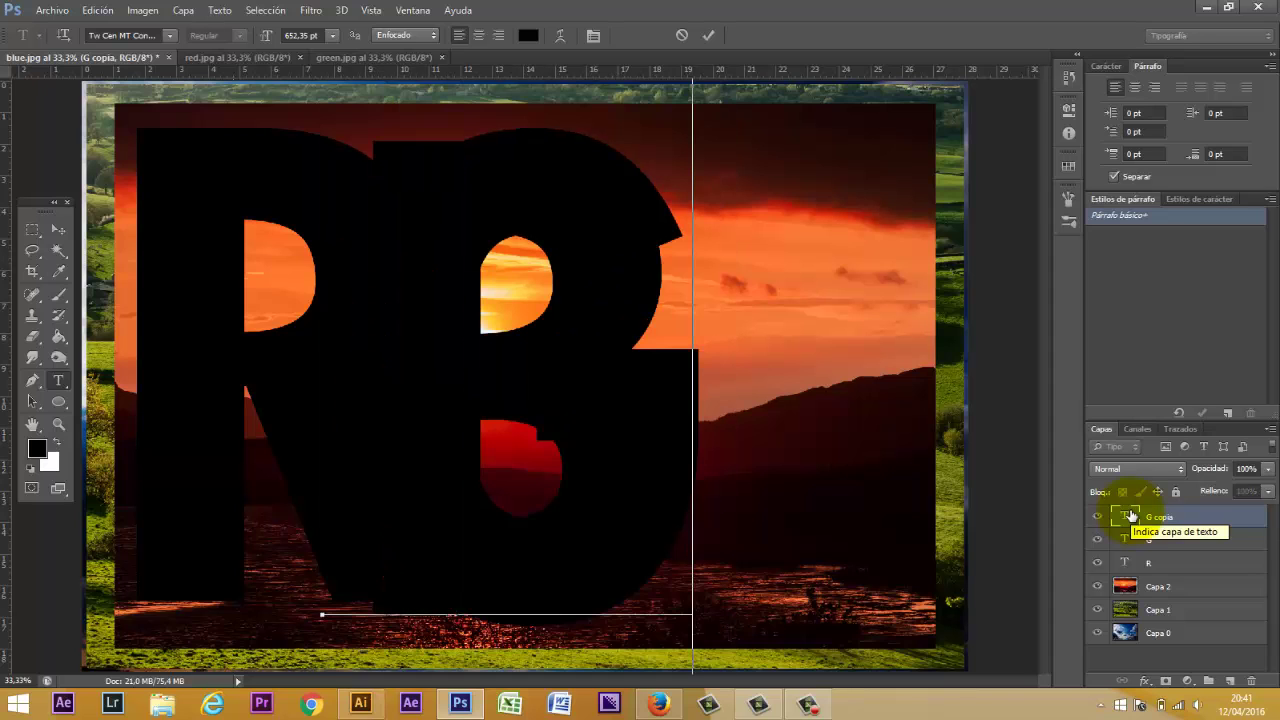
click(58, 229)
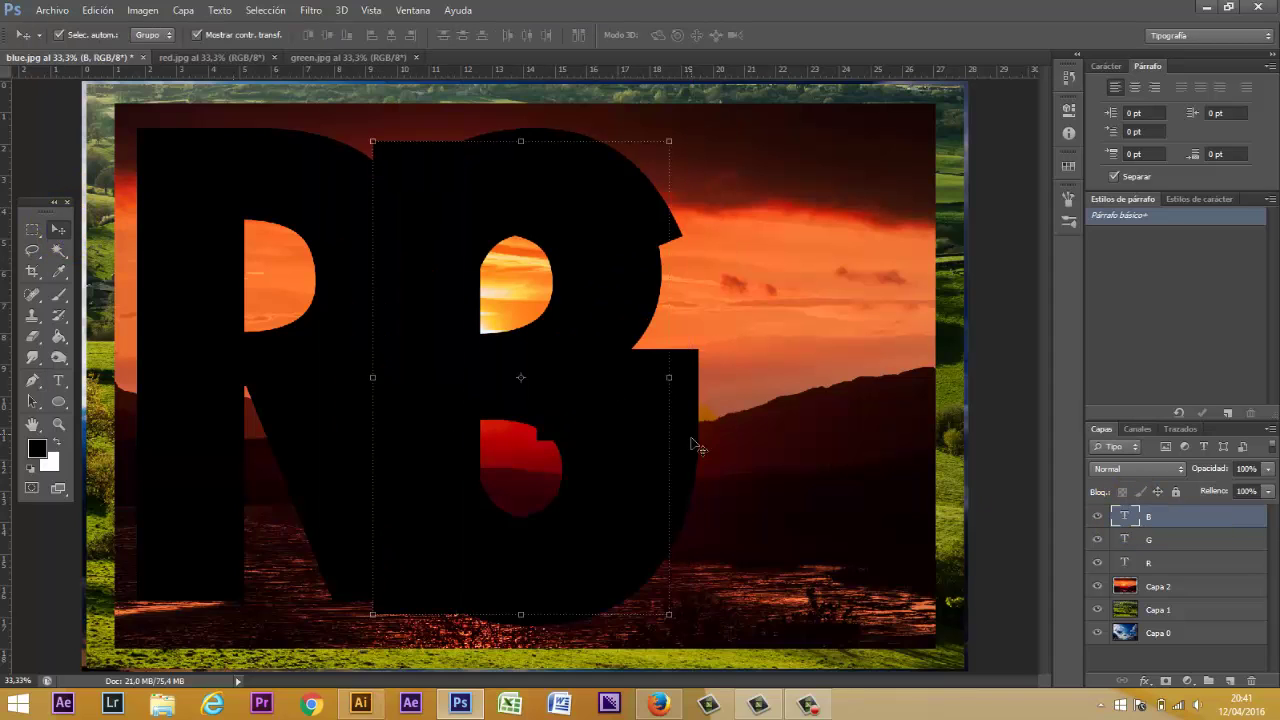
drag(645, 437, 914, 435)
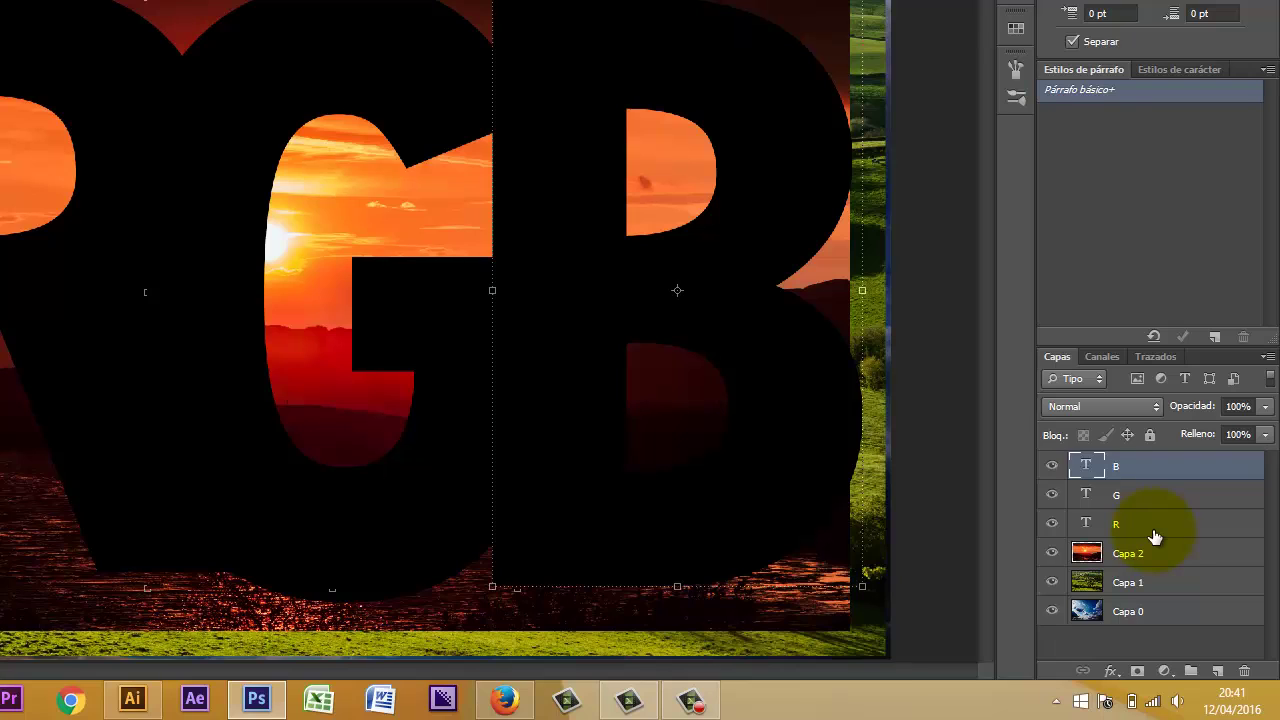
- Drag R below Capa 2, G below Capa 1 and B below Capa 0 in Layers
drag(1155, 537, 1166, 573)
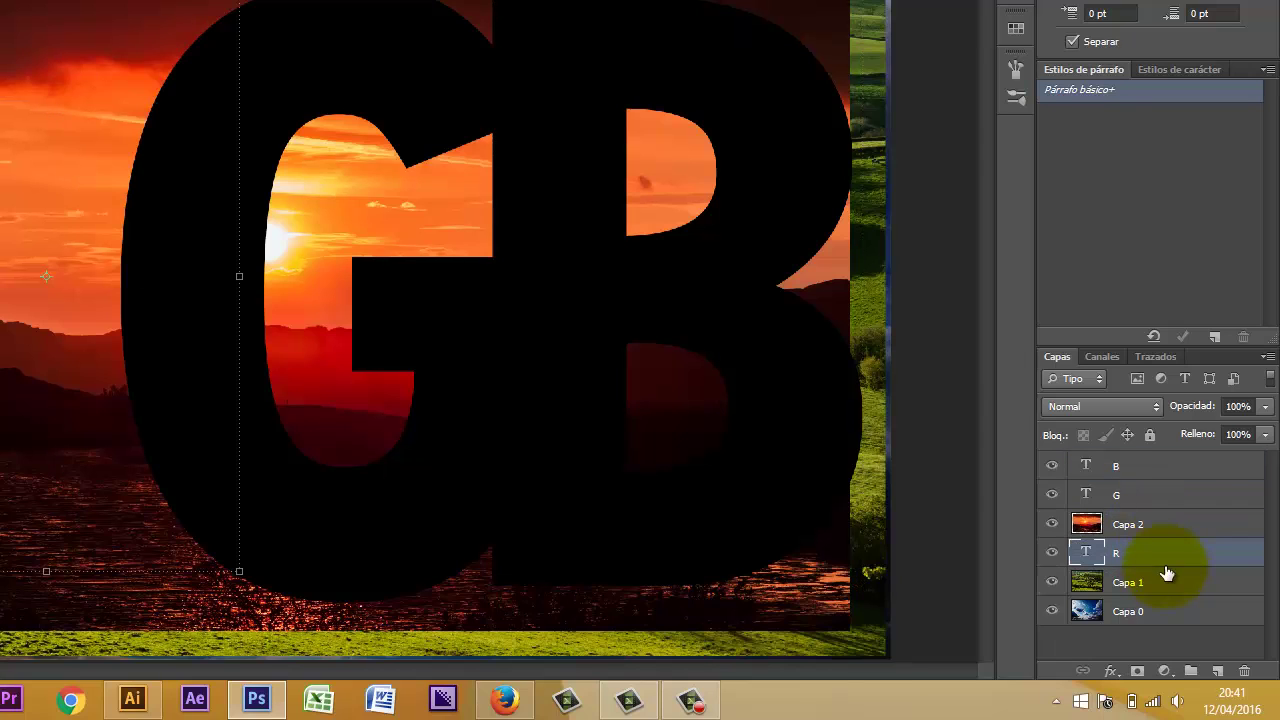
drag(1152, 505, 1180, 590)
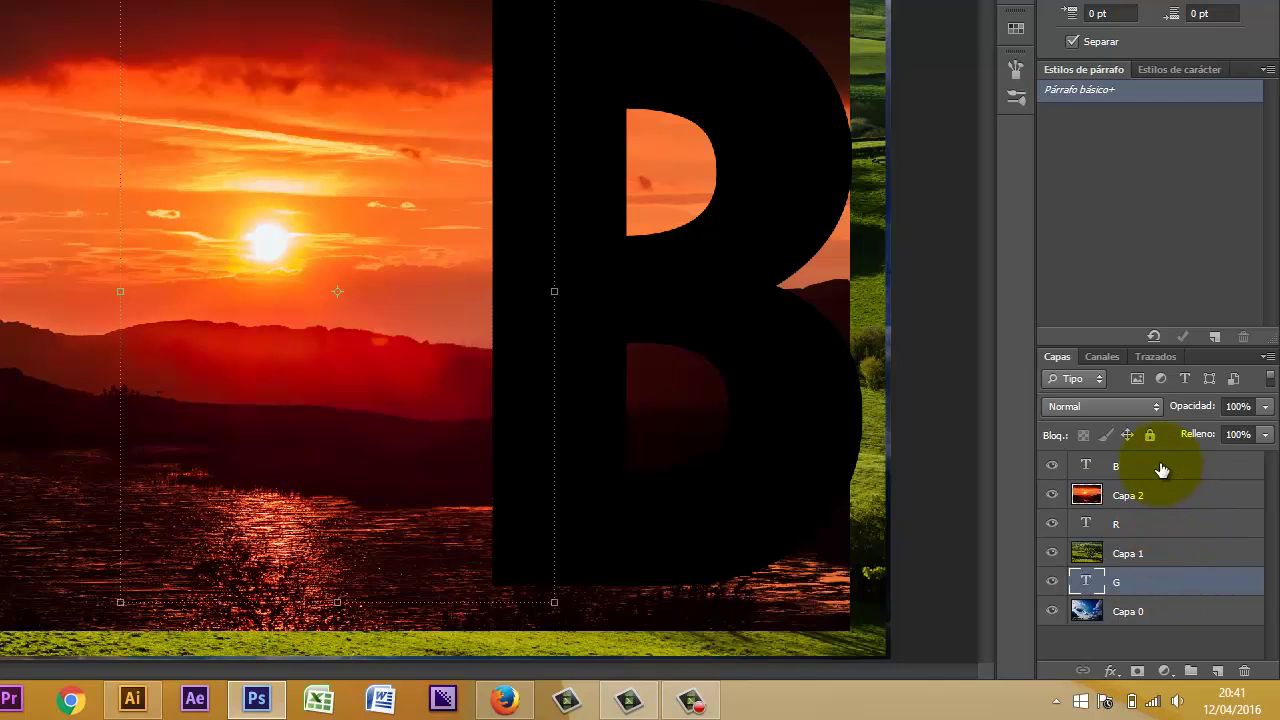
drag(1148, 470, 1202, 641)
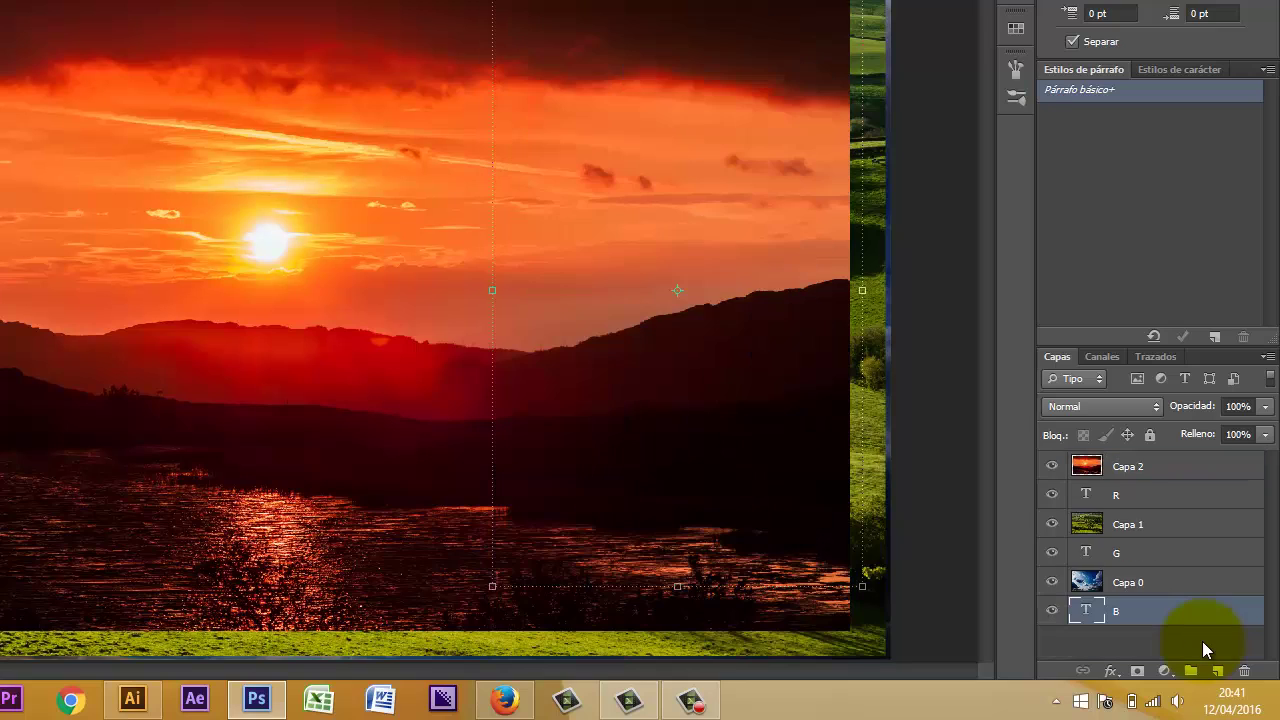
drag(1071, 534, 1087, 538)
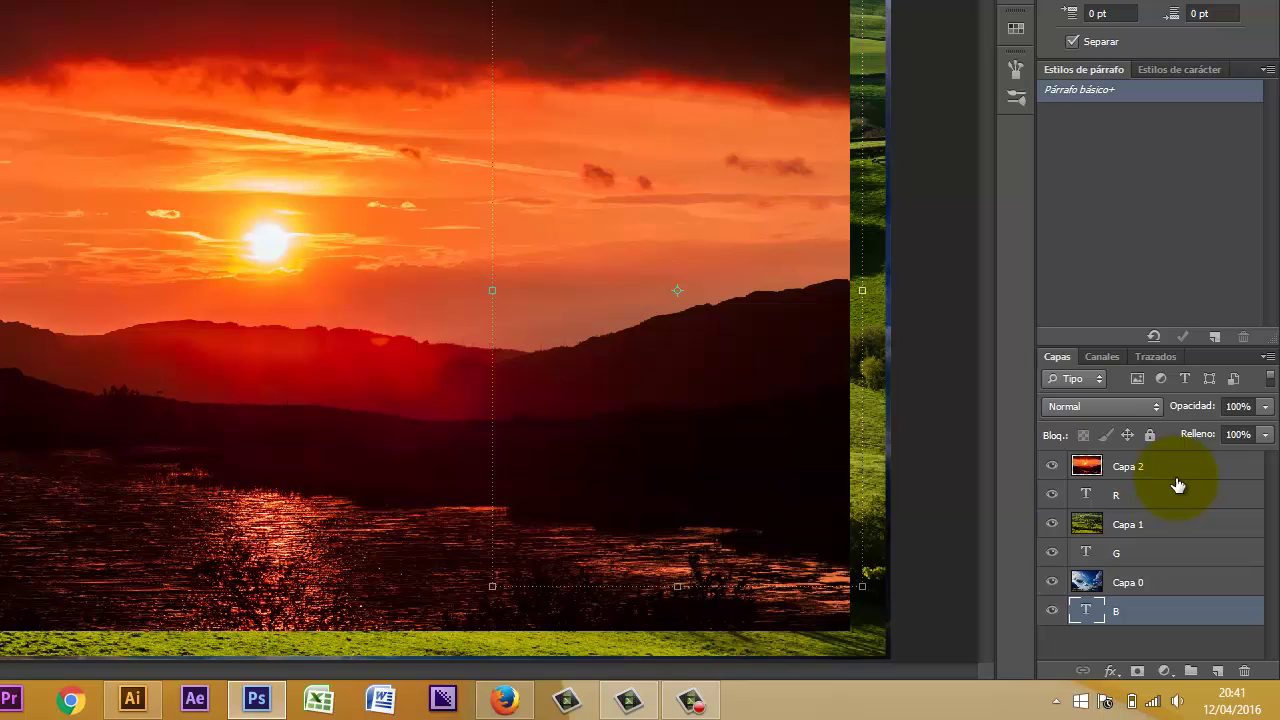
drag(1178, 484, 1162, 477)
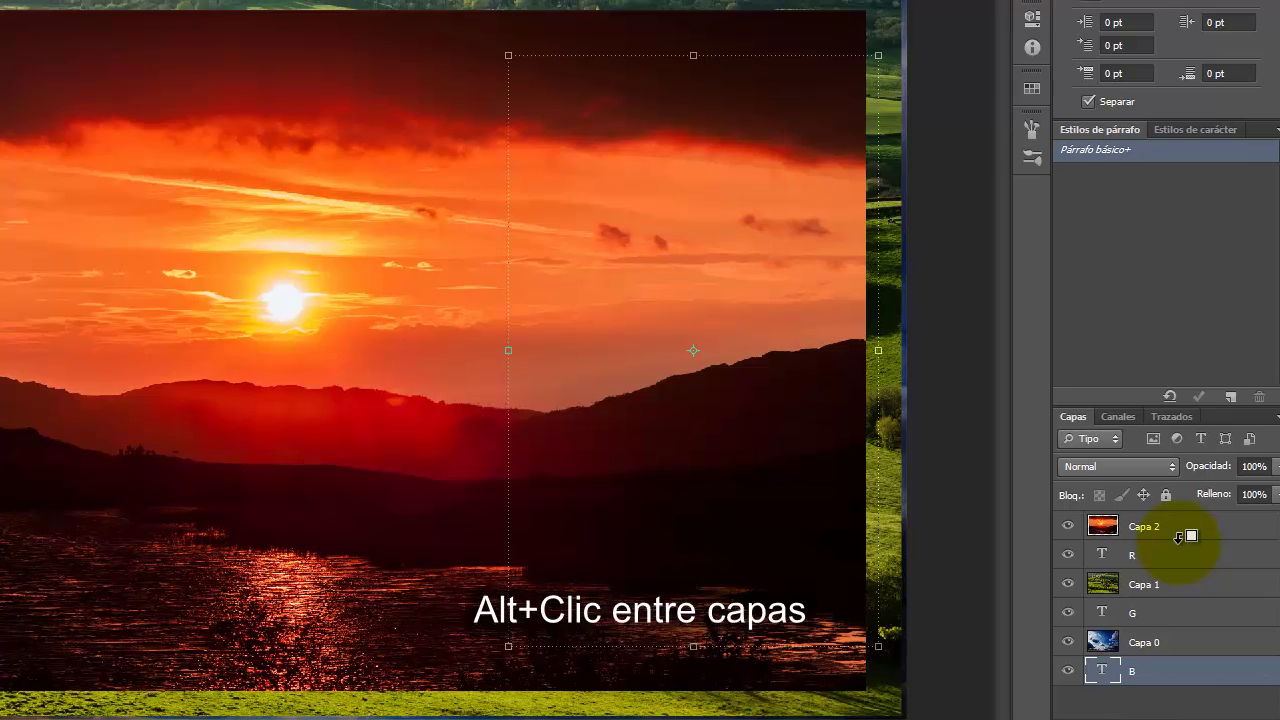
- Create clipping masks for Capa 2 onto R, Capa 1 onto G and Capa 0 onto B
alt+click(1162, 477)
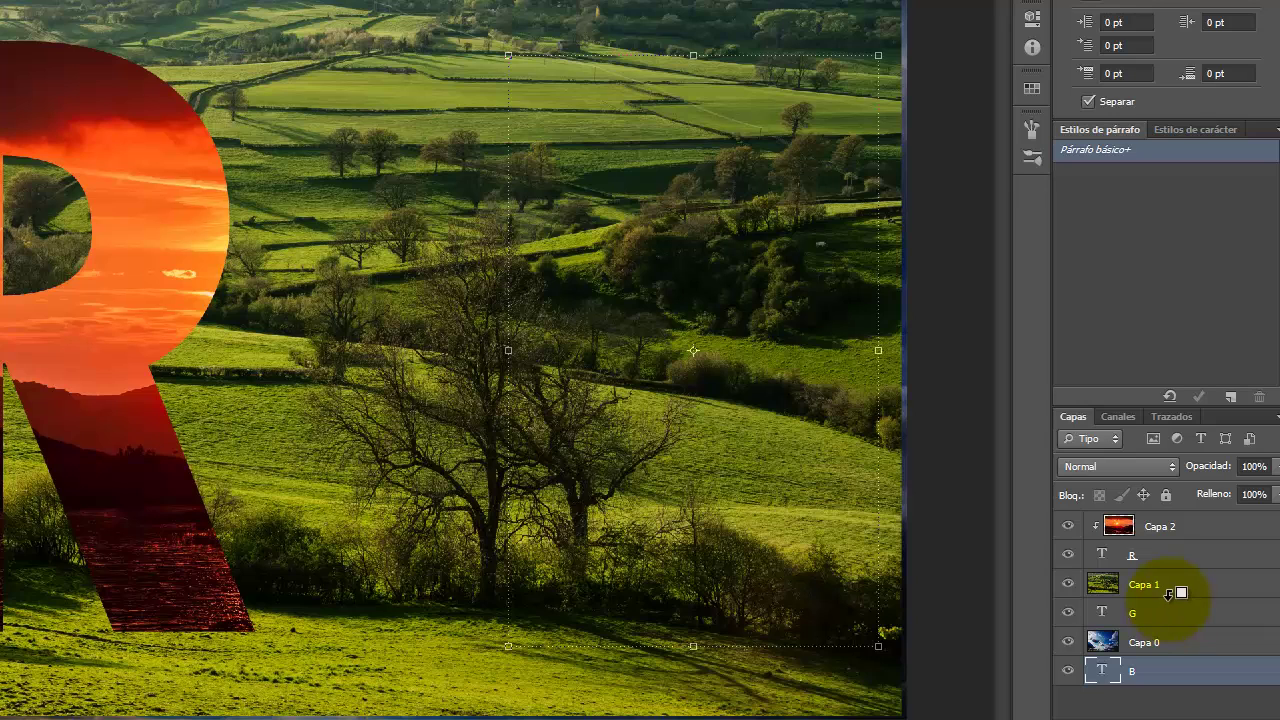
alt+click(1168, 593)
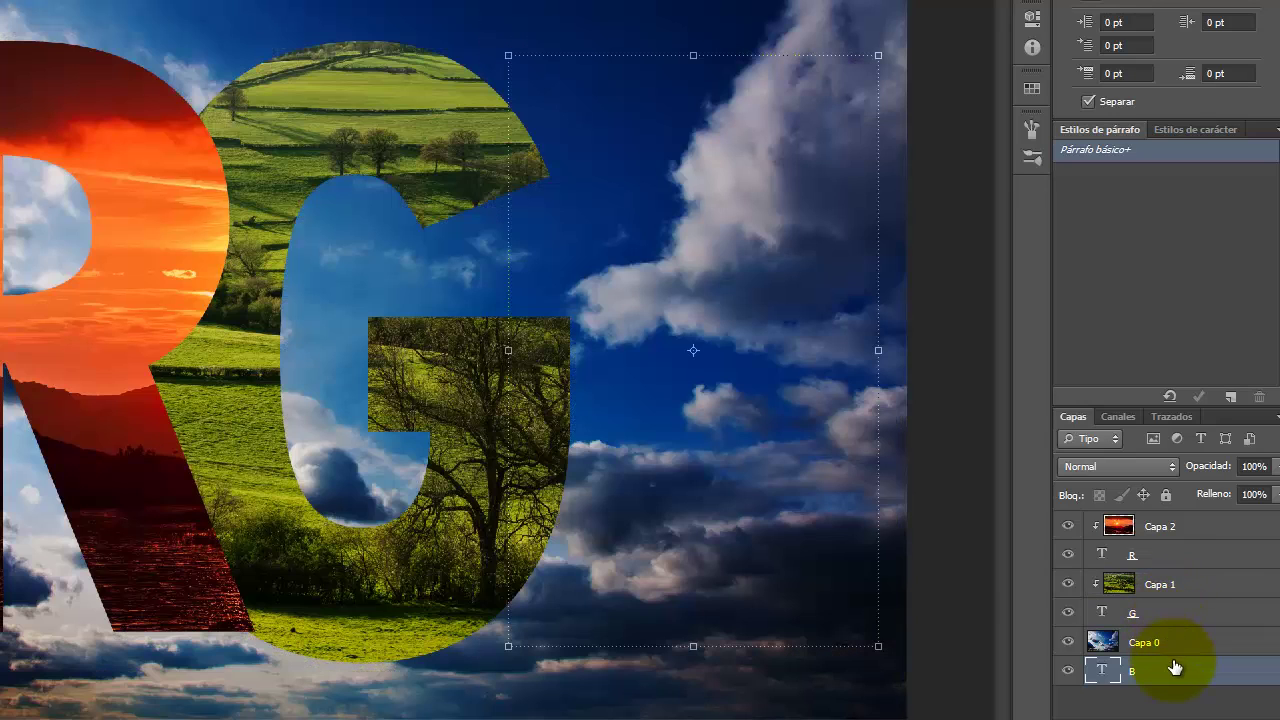
alt+click(1177, 648)
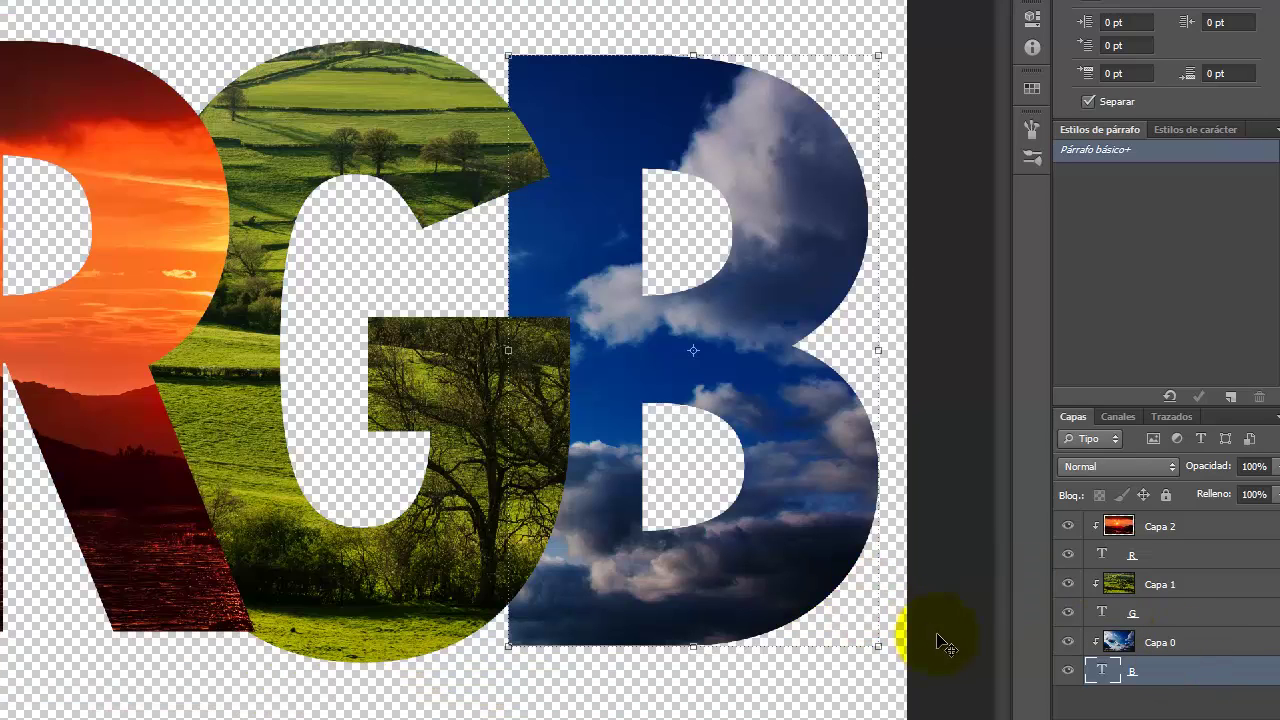
- Add a near-black solid colour fill layer and drag it to the bottom of the stack
click(1192, 710)
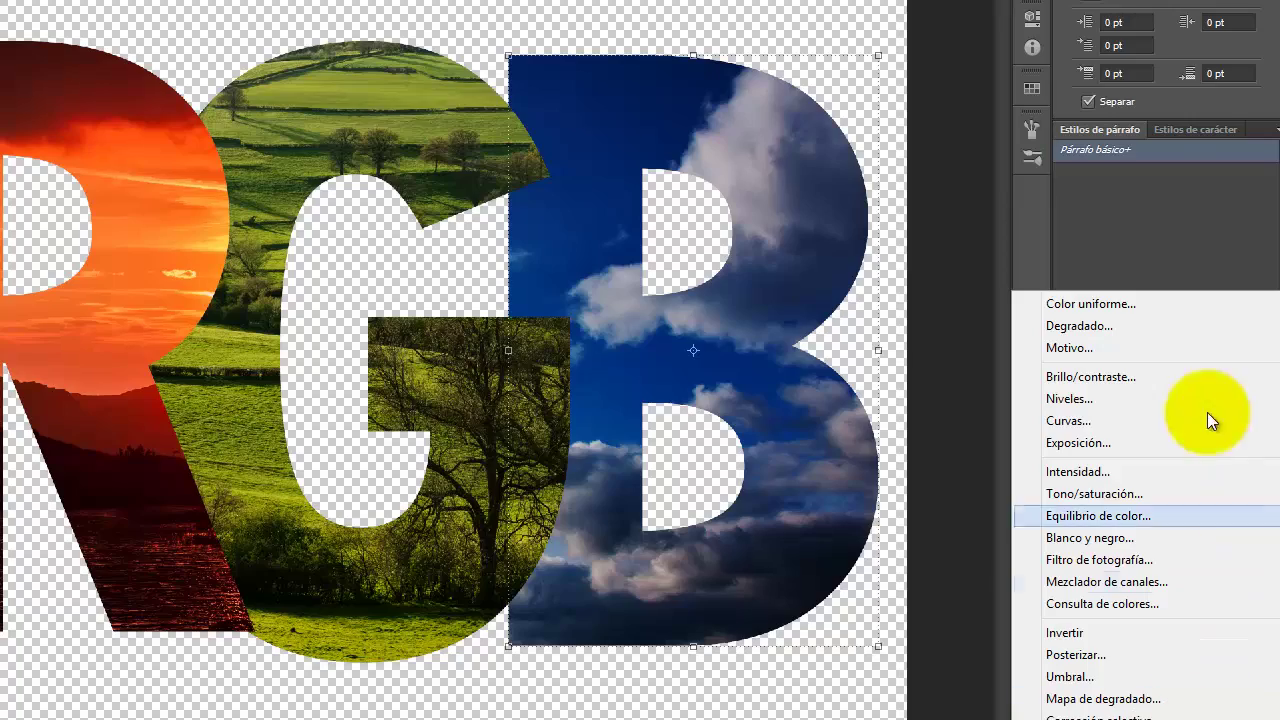
click(1170, 306)
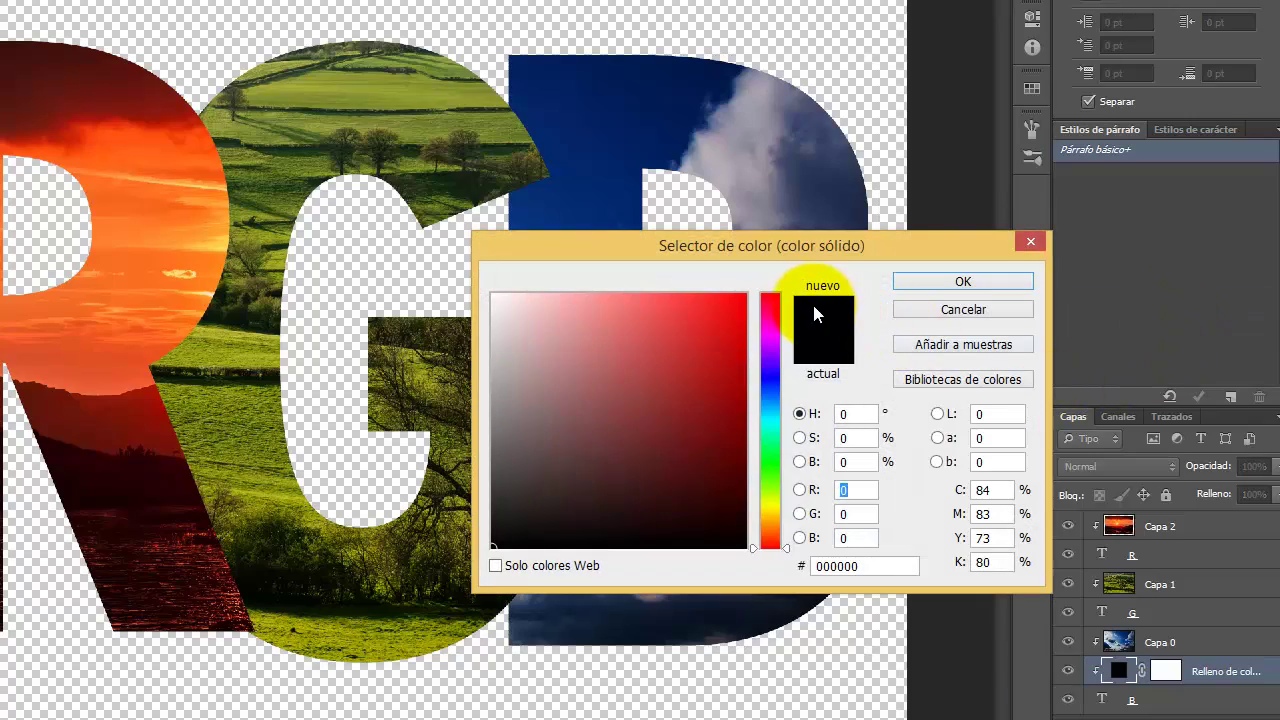
click(744, 543)
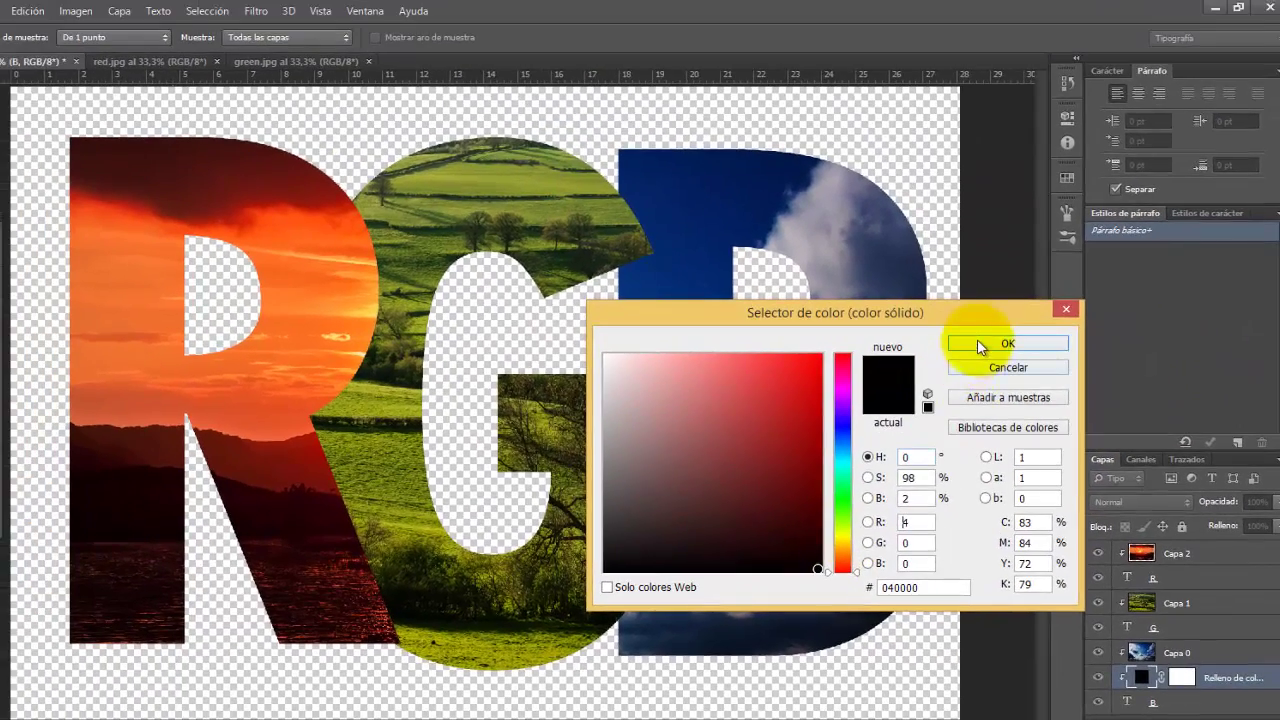
click(979, 343)
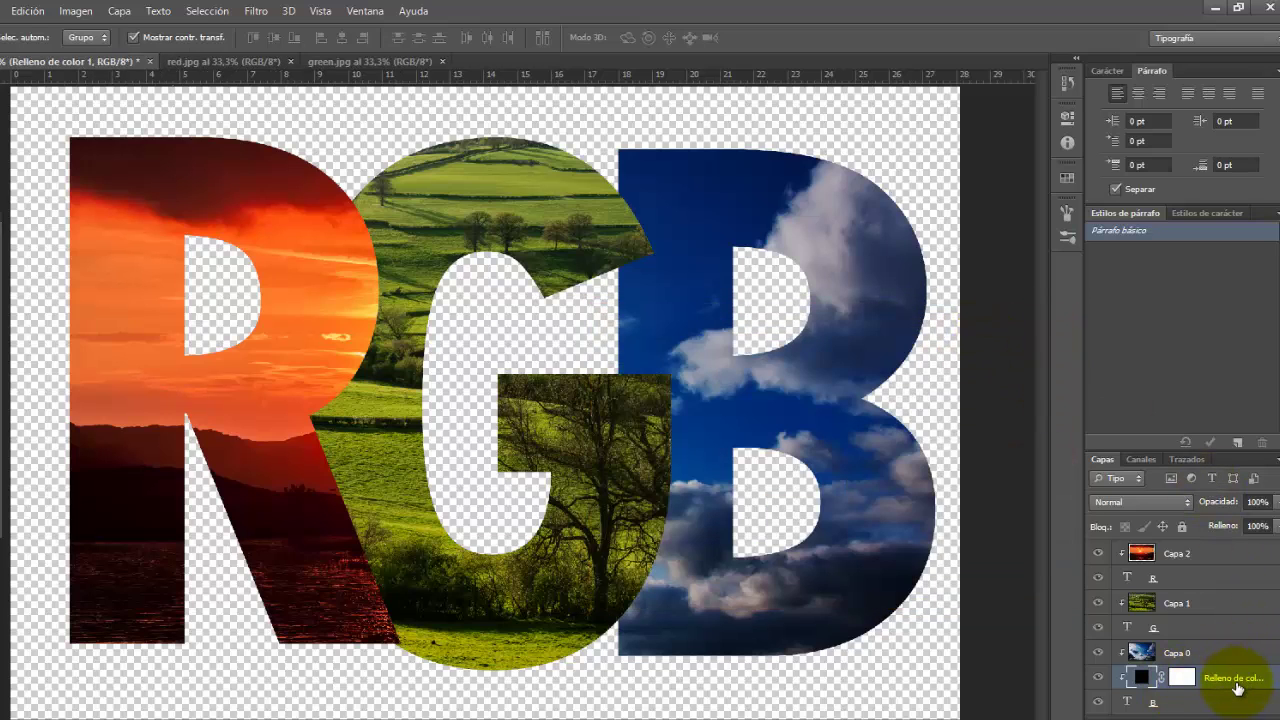
drag(1238, 686, 1244, 711)
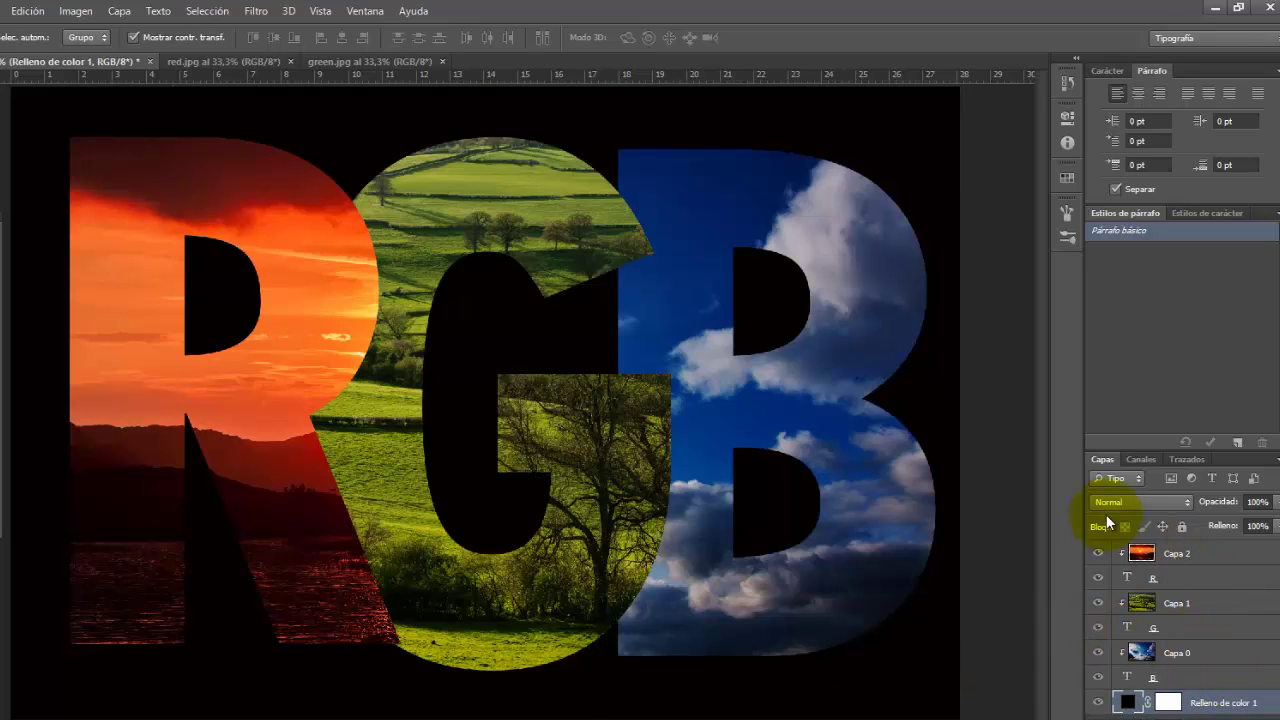
- Set the R and G text layers to 80% opacity
drag(1185, 553, 1213, 580)
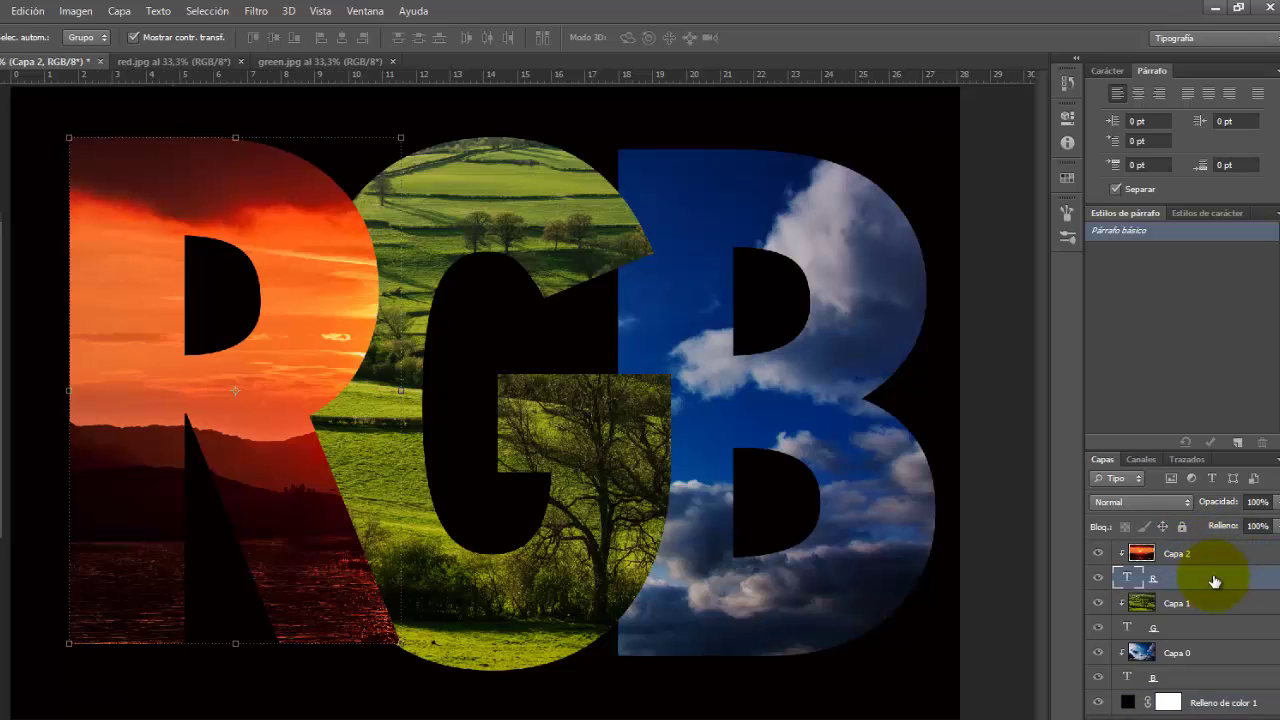
click(1213, 580)
click(1211, 505)
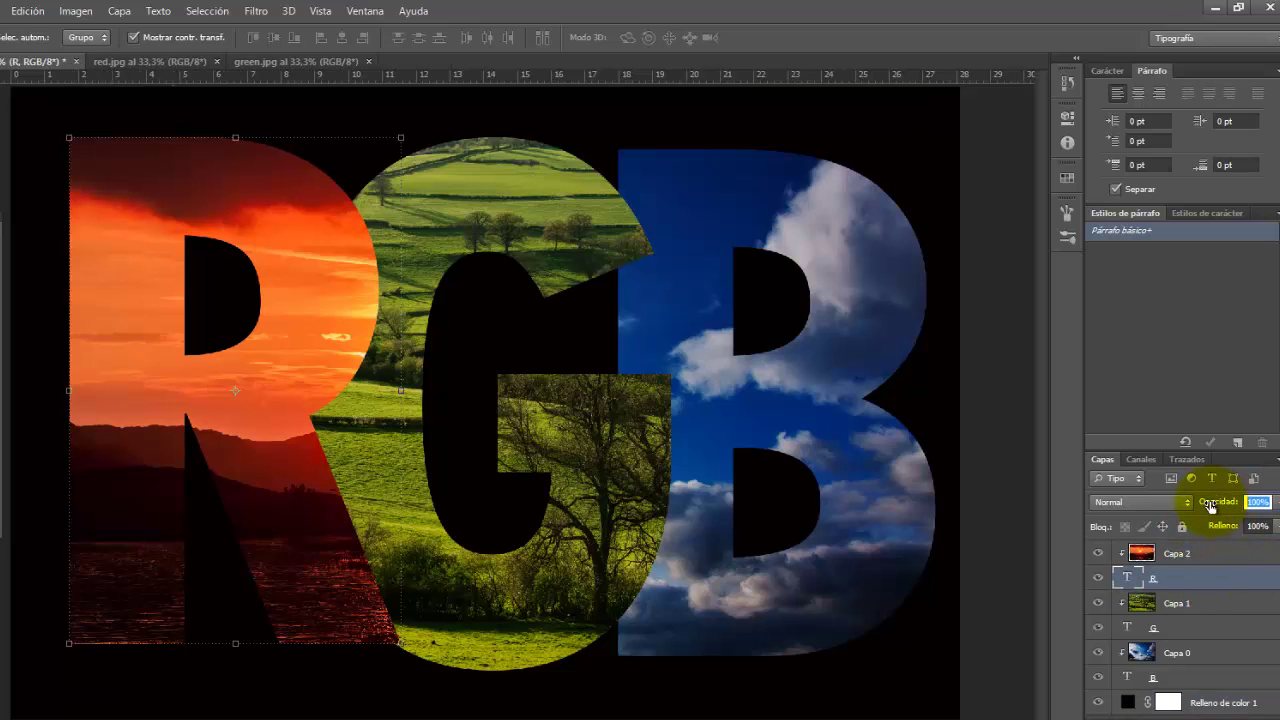
text(80)
key(Return)
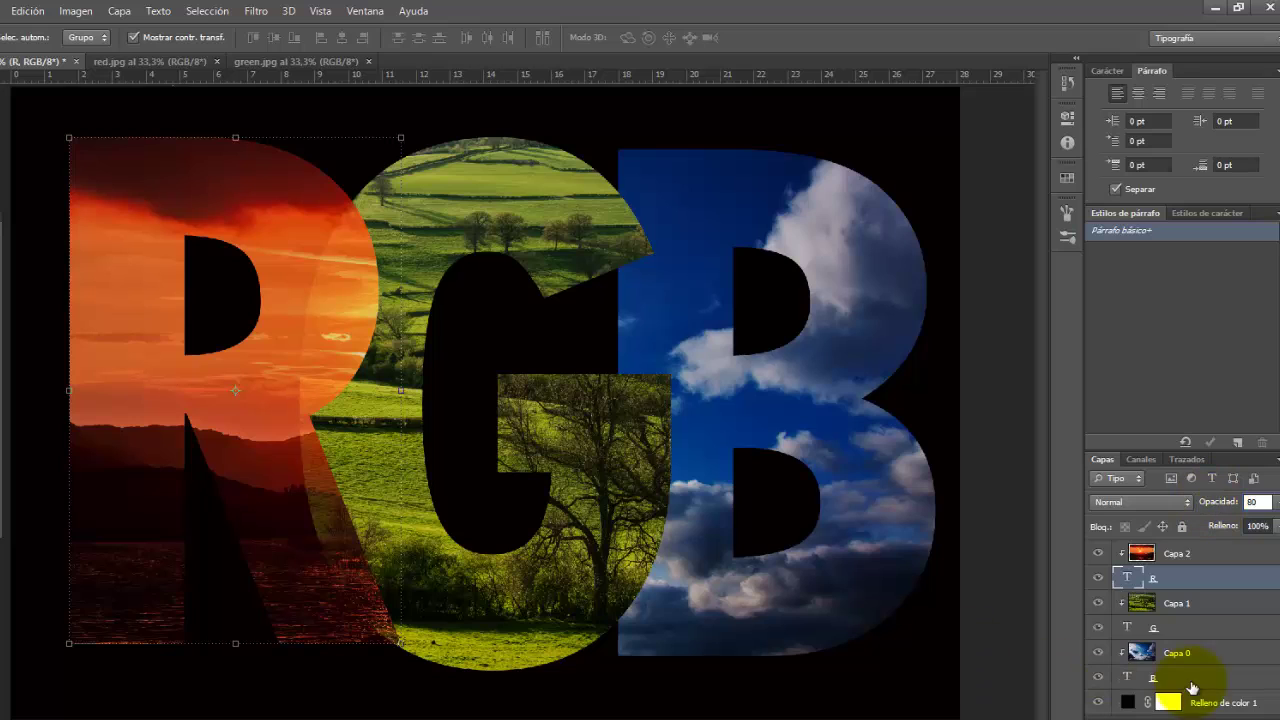
click(1199, 628)
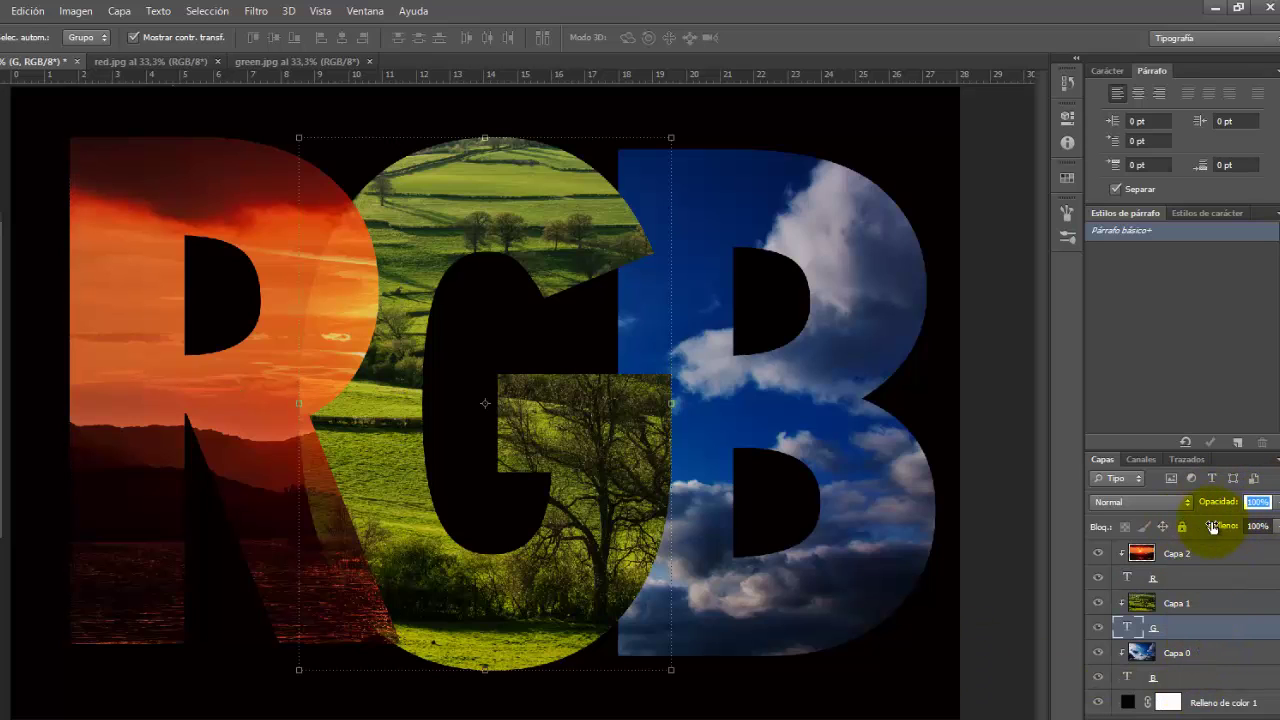
text(80)
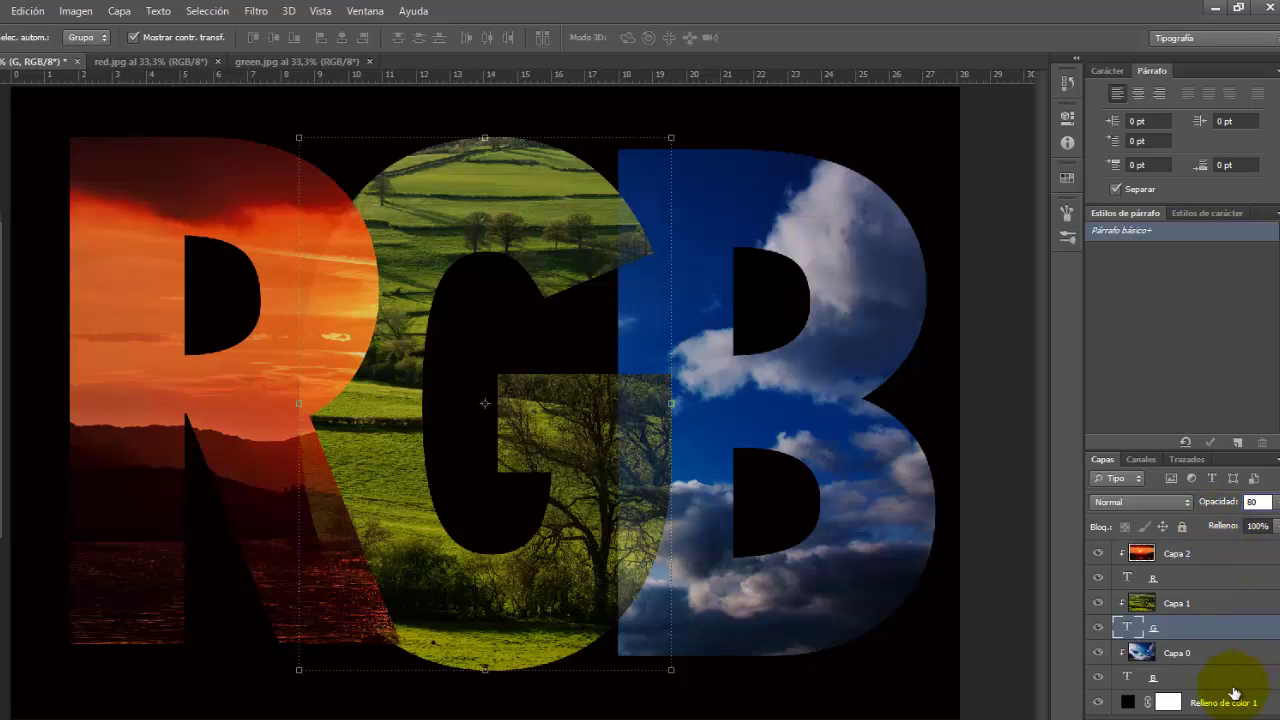
- Set the B text layer to 30% opacity and reselect the R layer
click(1230, 678)
click(1262, 502)
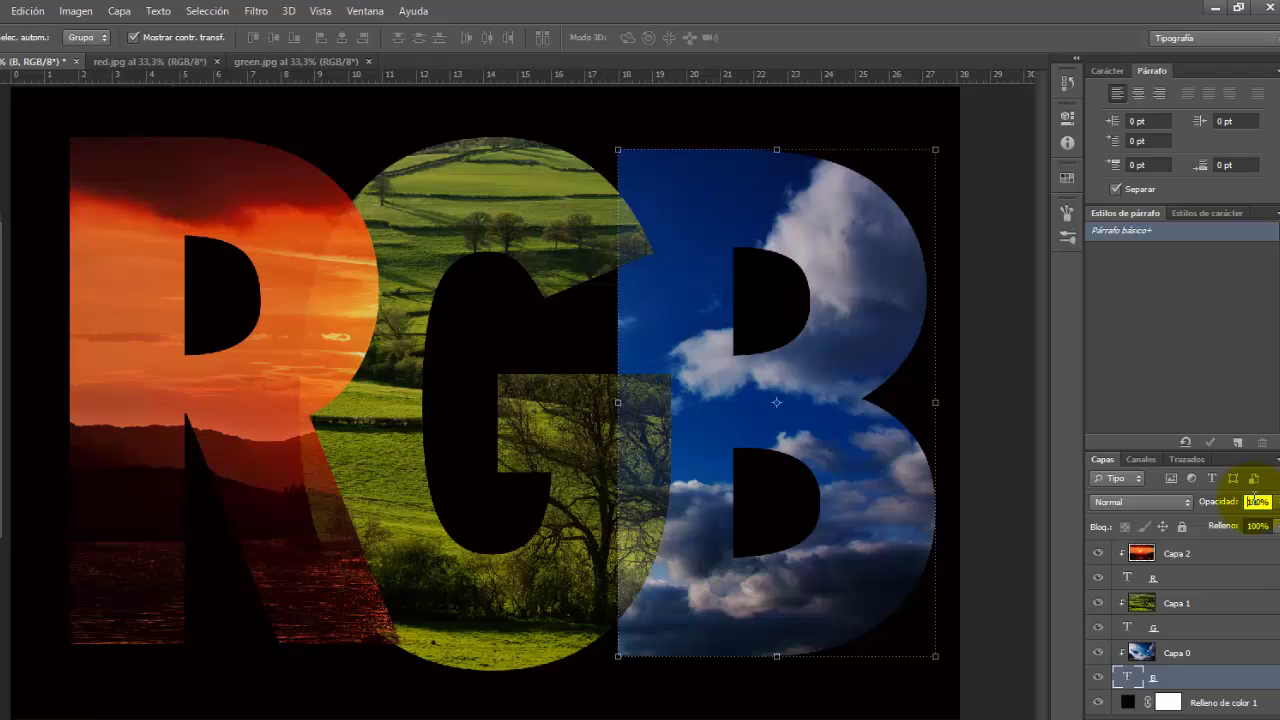
text(3)
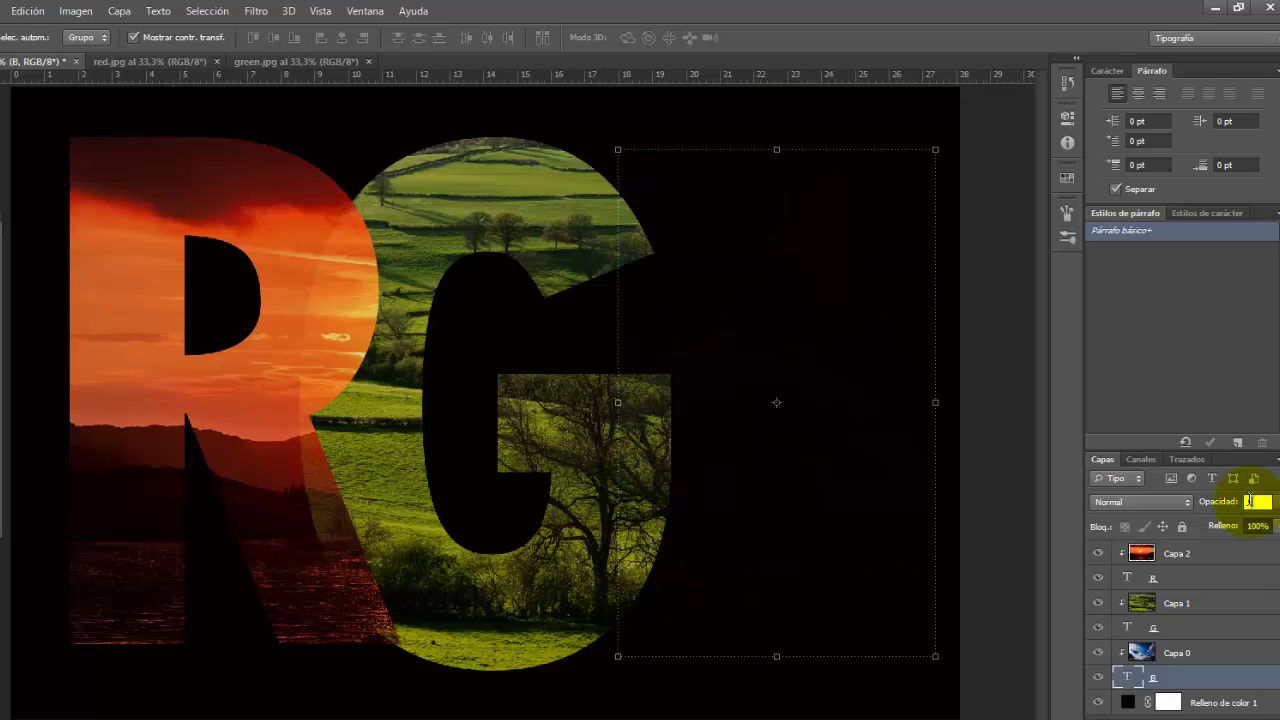
text(00)
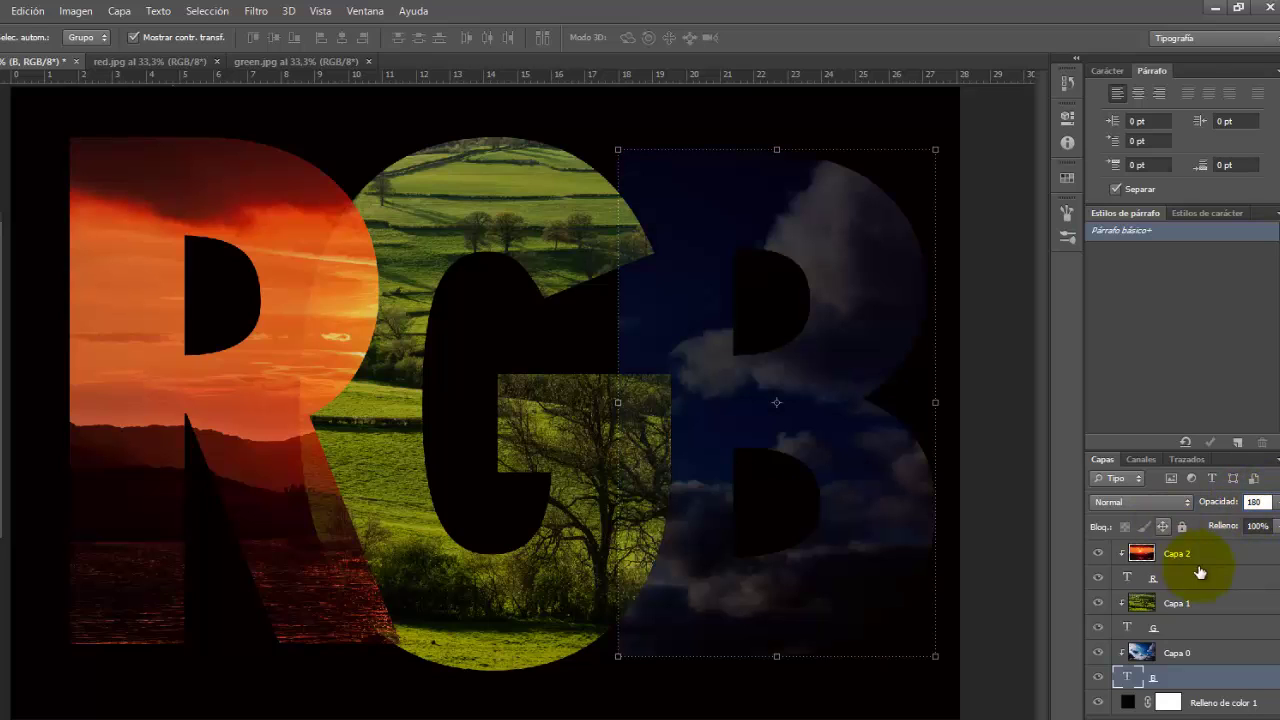
click(1249, 603)
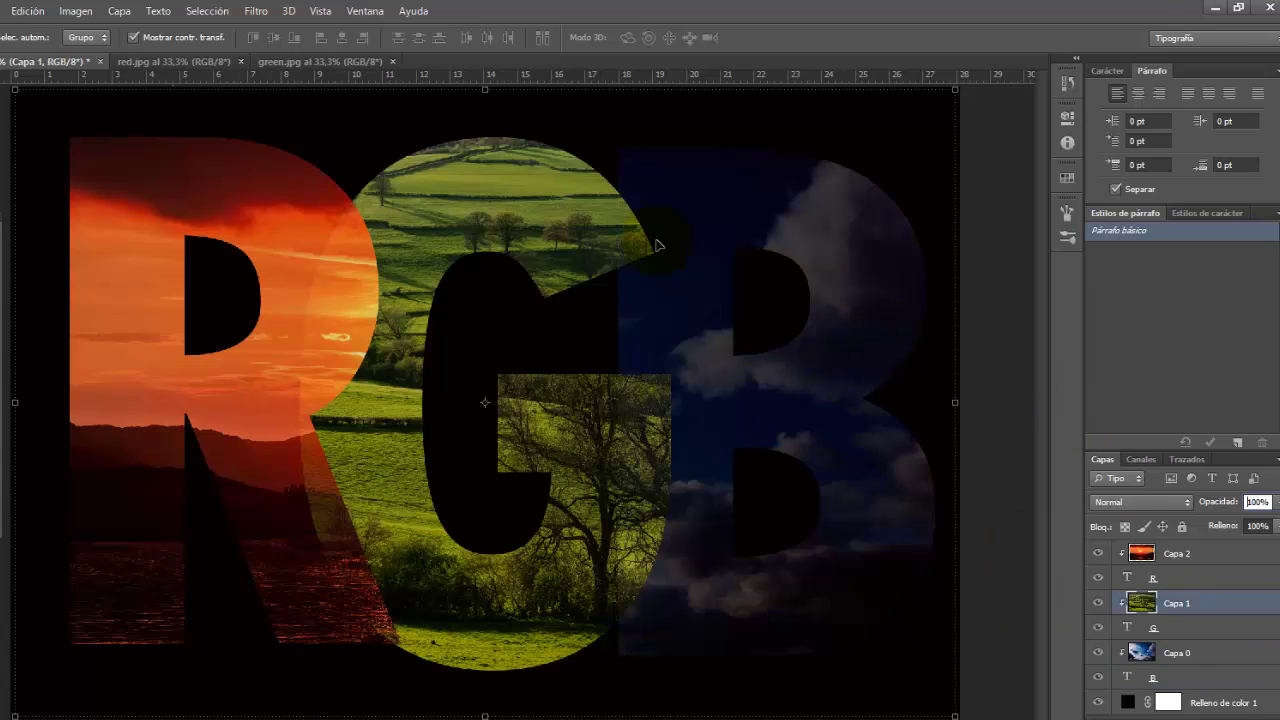
click(1195, 583)
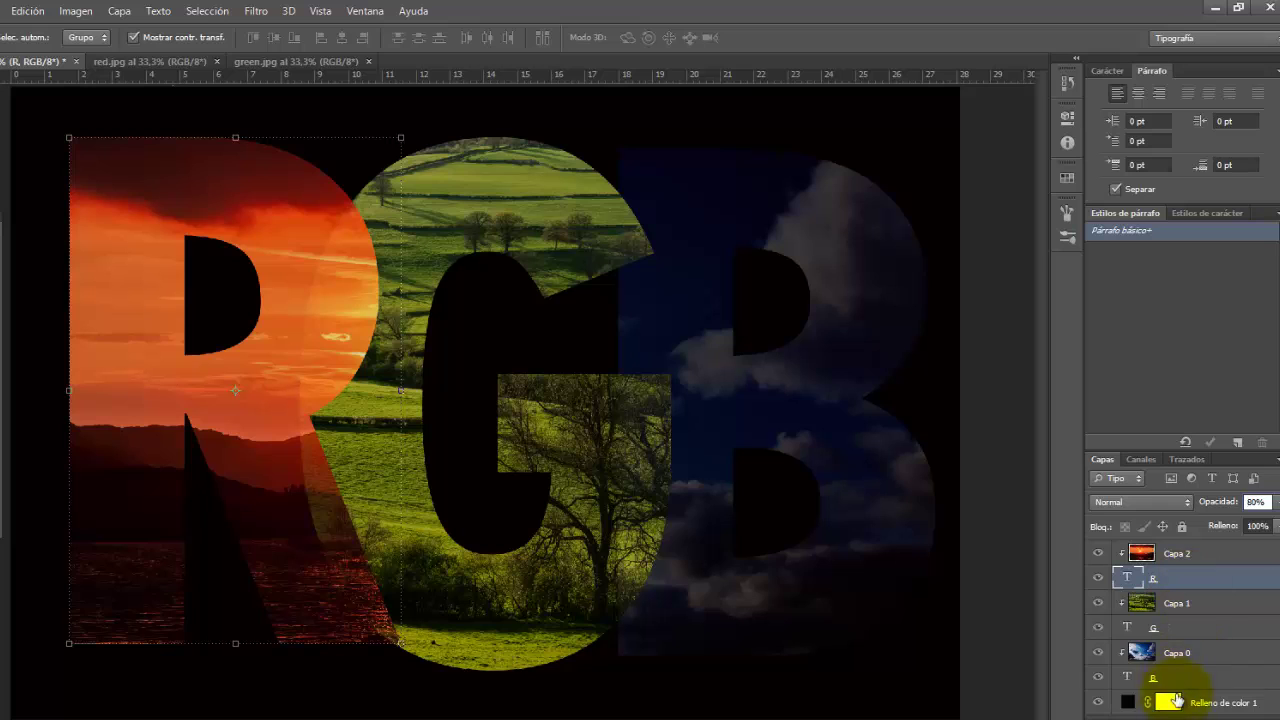
click(1162, 712)
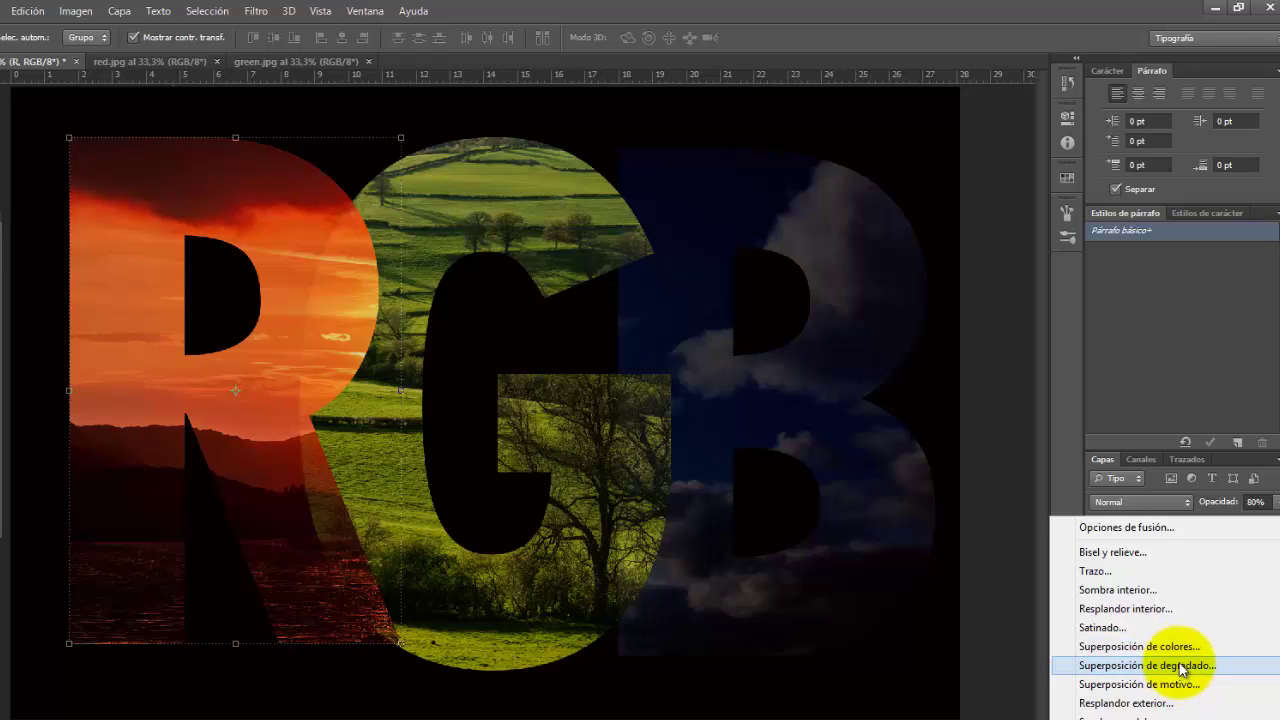
- Add a Resplandor exterior outer glow to R with Tamaño raised from 5 to 32 px
click(1160, 703)
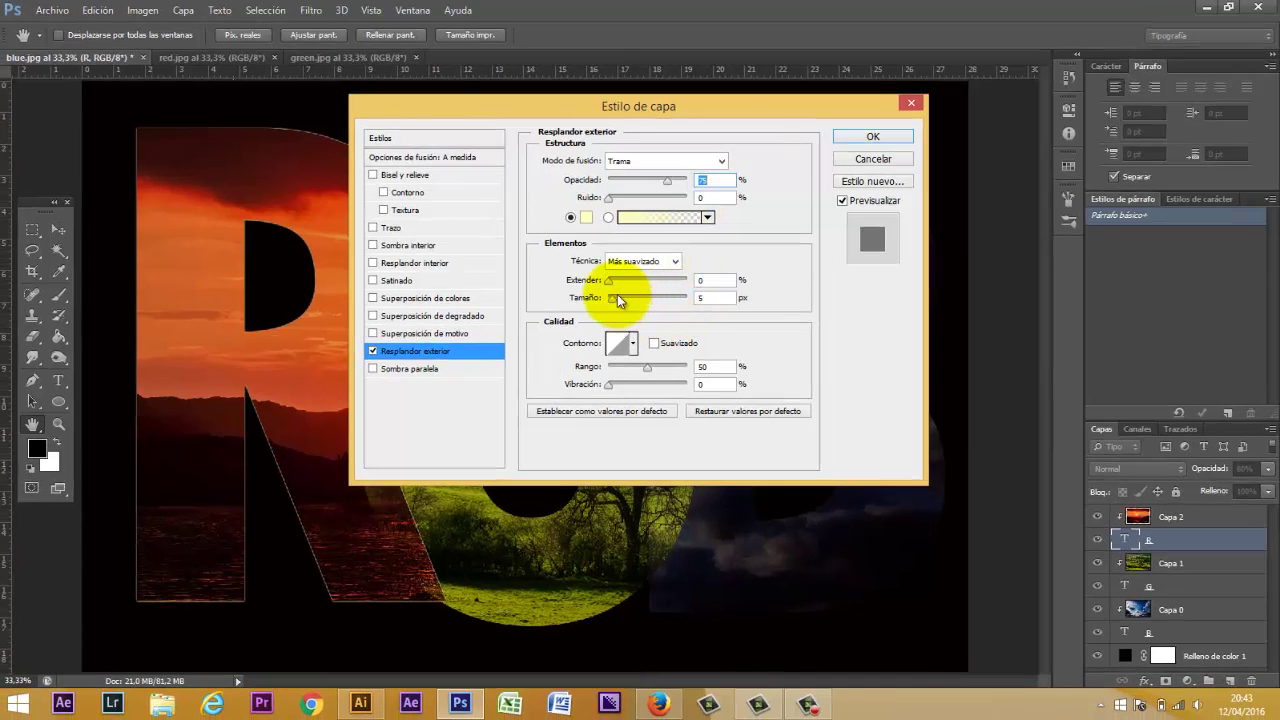
drag(612, 300, 621, 300)
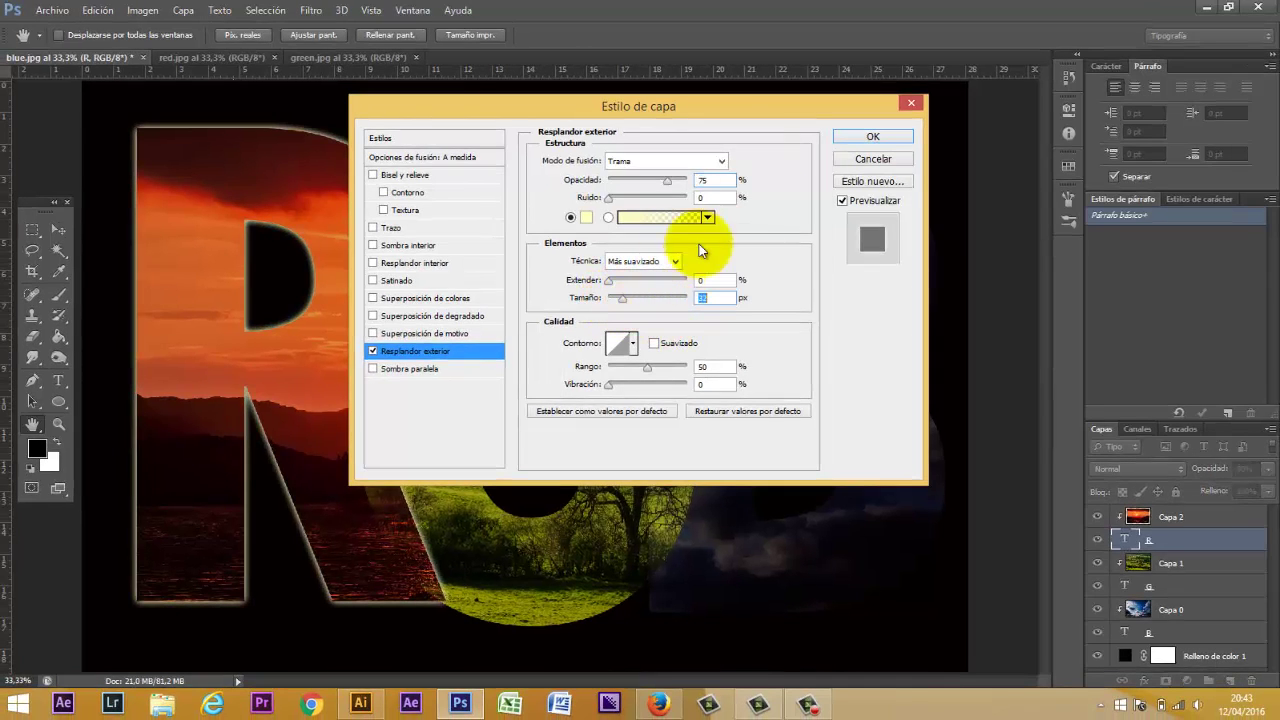
click(882, 147)
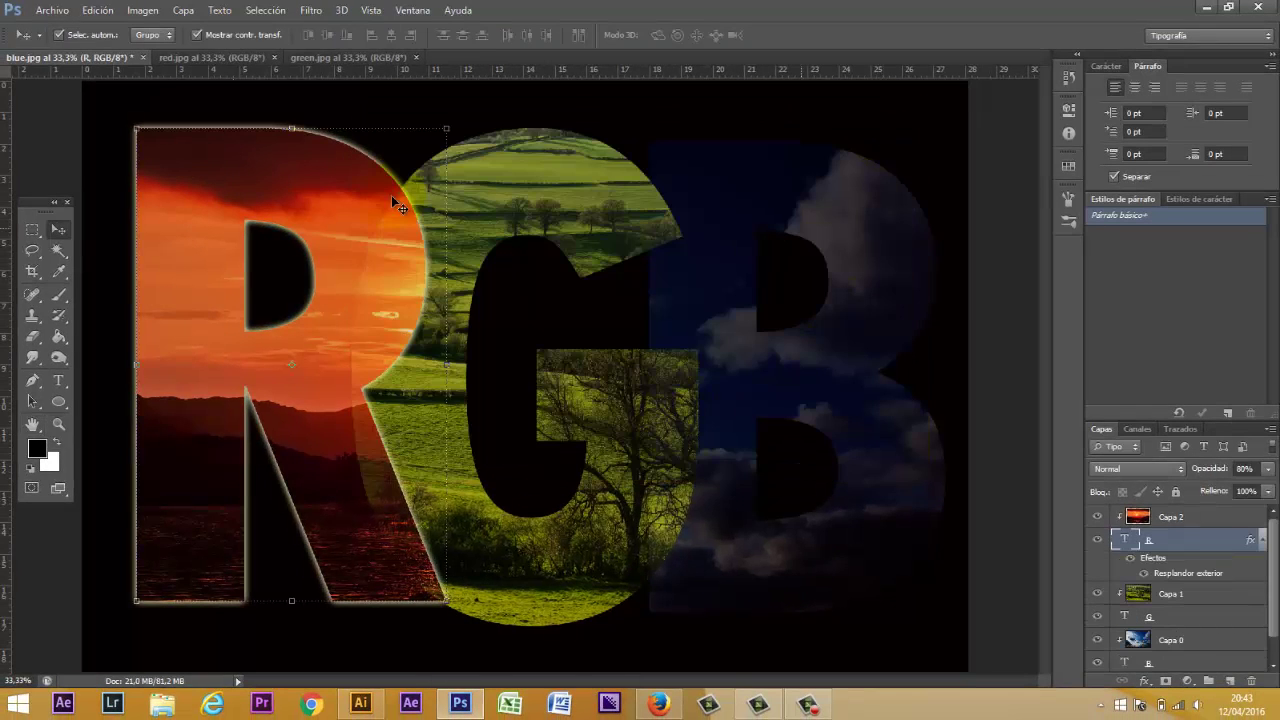
- Copy the R layer's style and paste it onto the G text layer
right_click(1194, 543)
click(1032, 455)
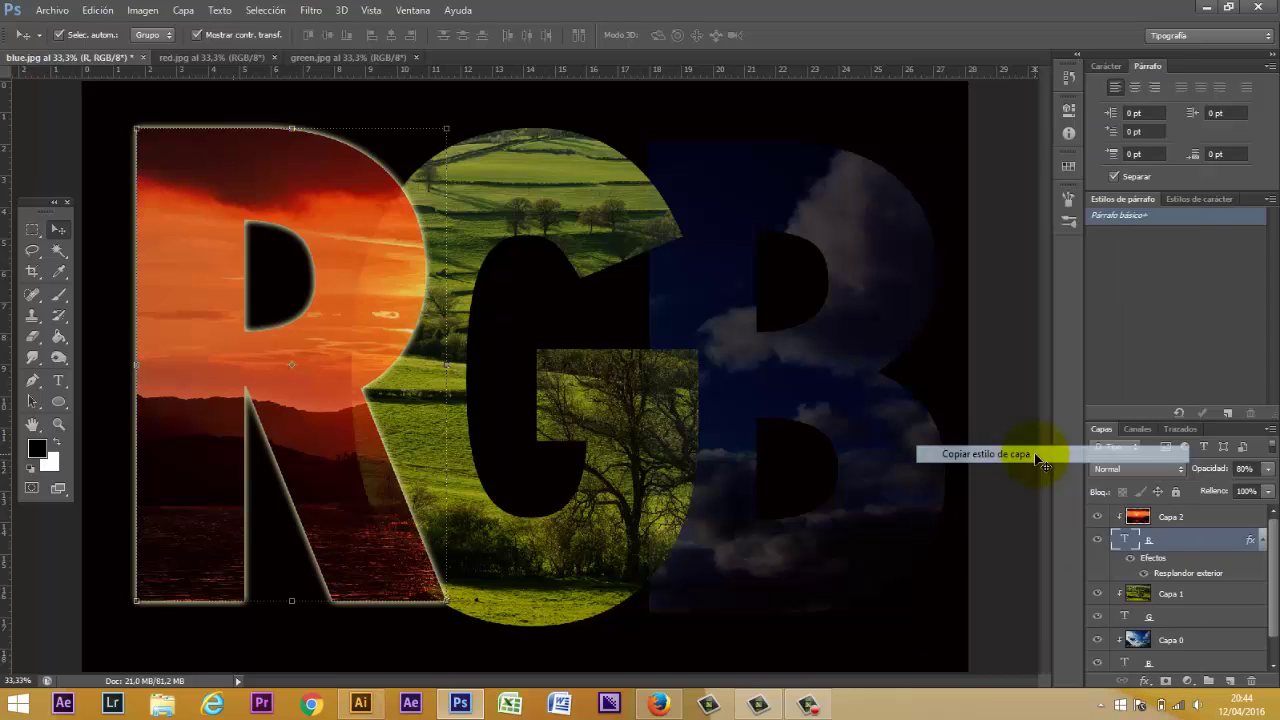
click(1186, 618)
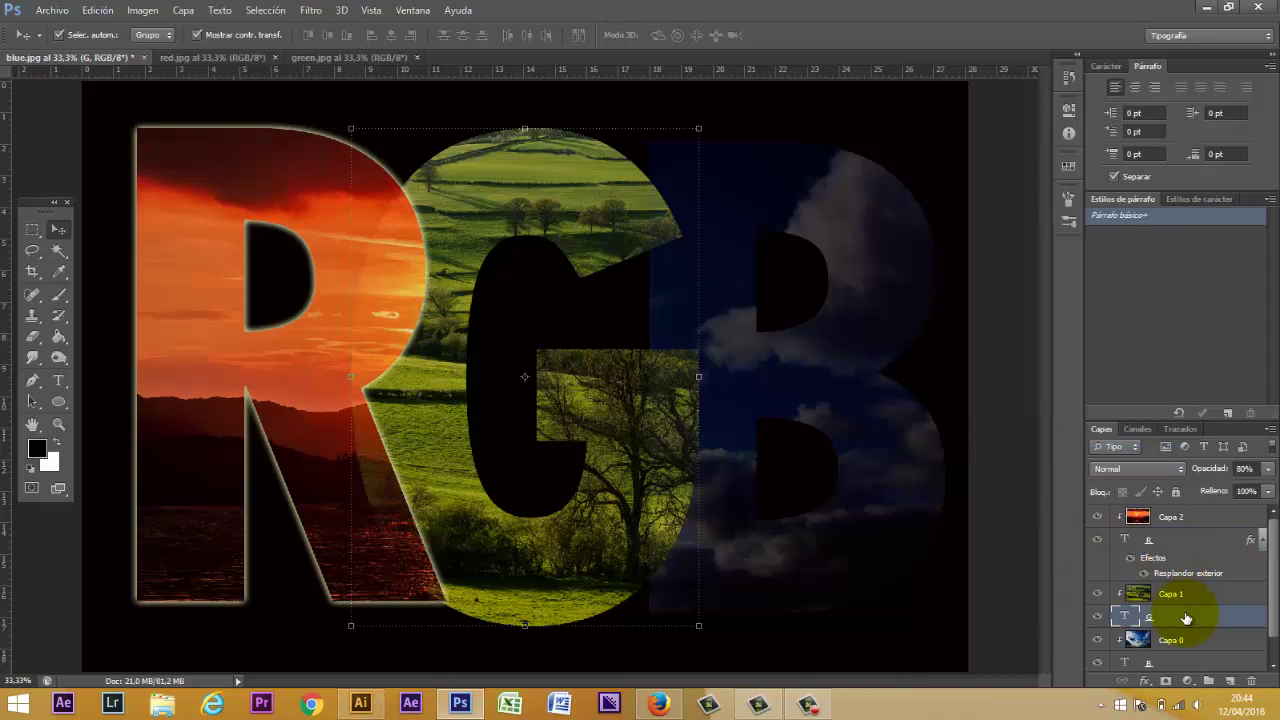
right_click(1178, 606)
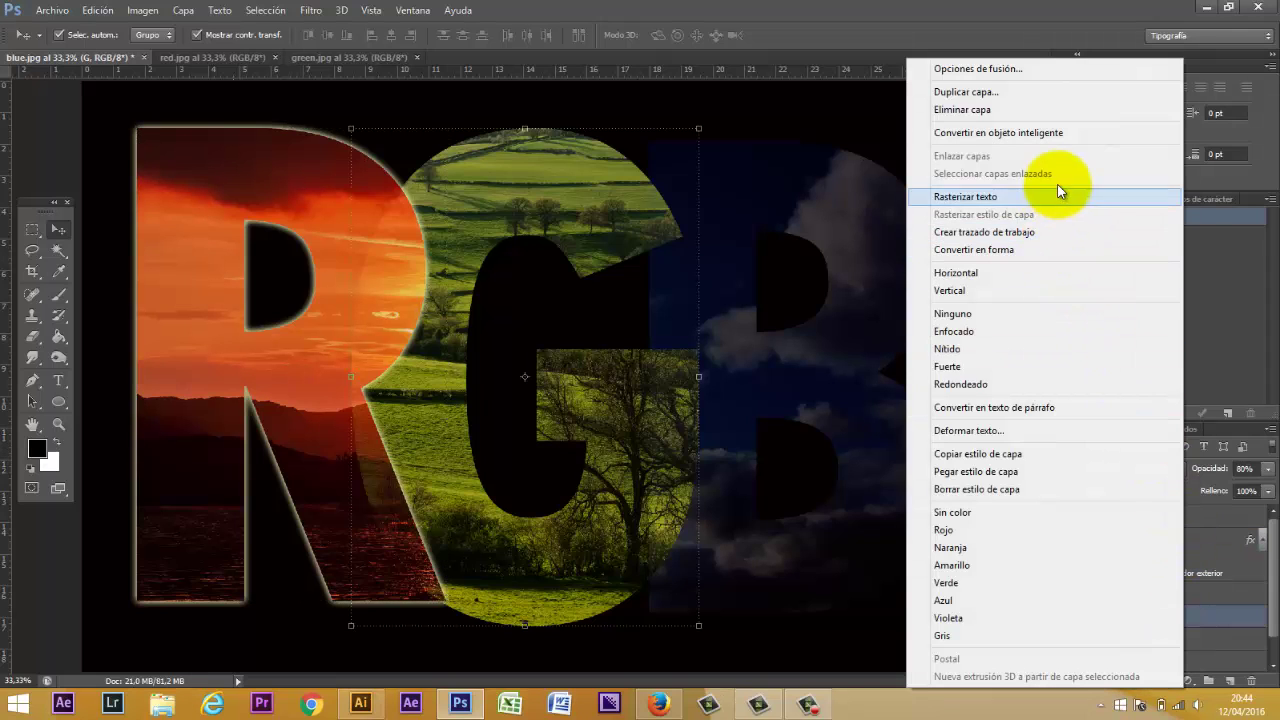
click(1073, 470)
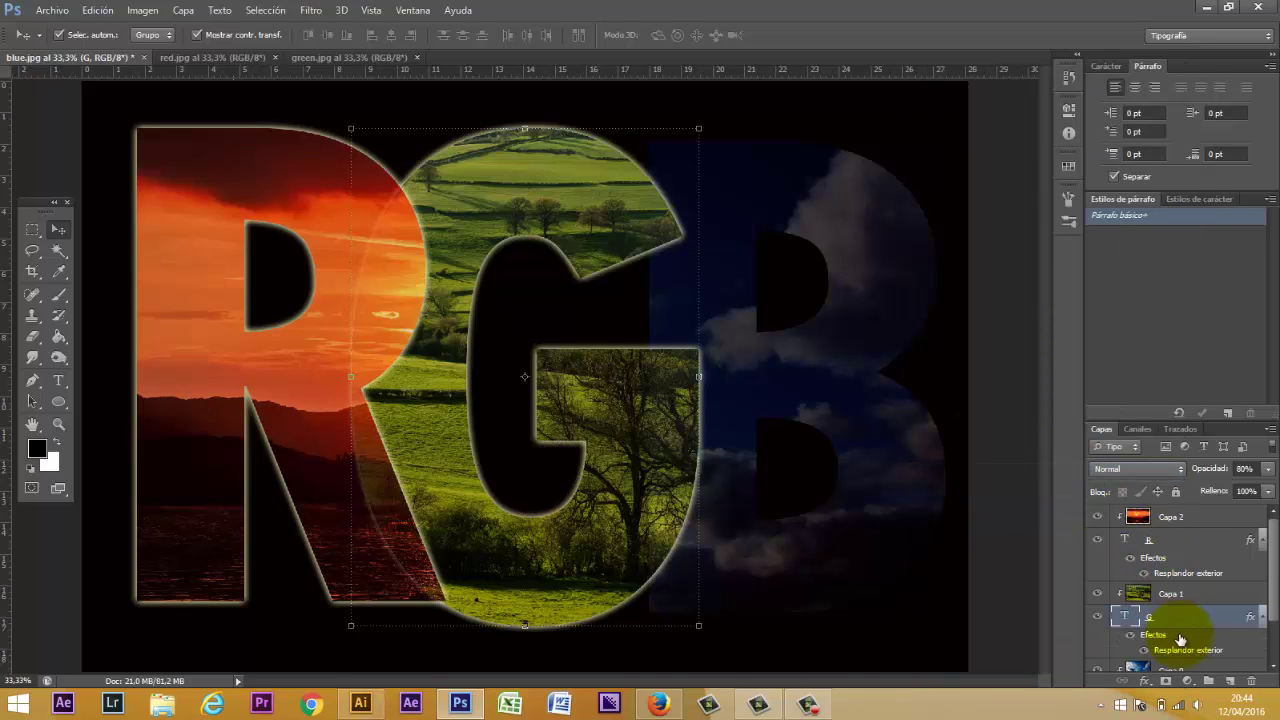
- Paste the same outer glow style onto the B text layer
scroll(1195, 640, down, 1)
scroll(1195, 648, down, 1)
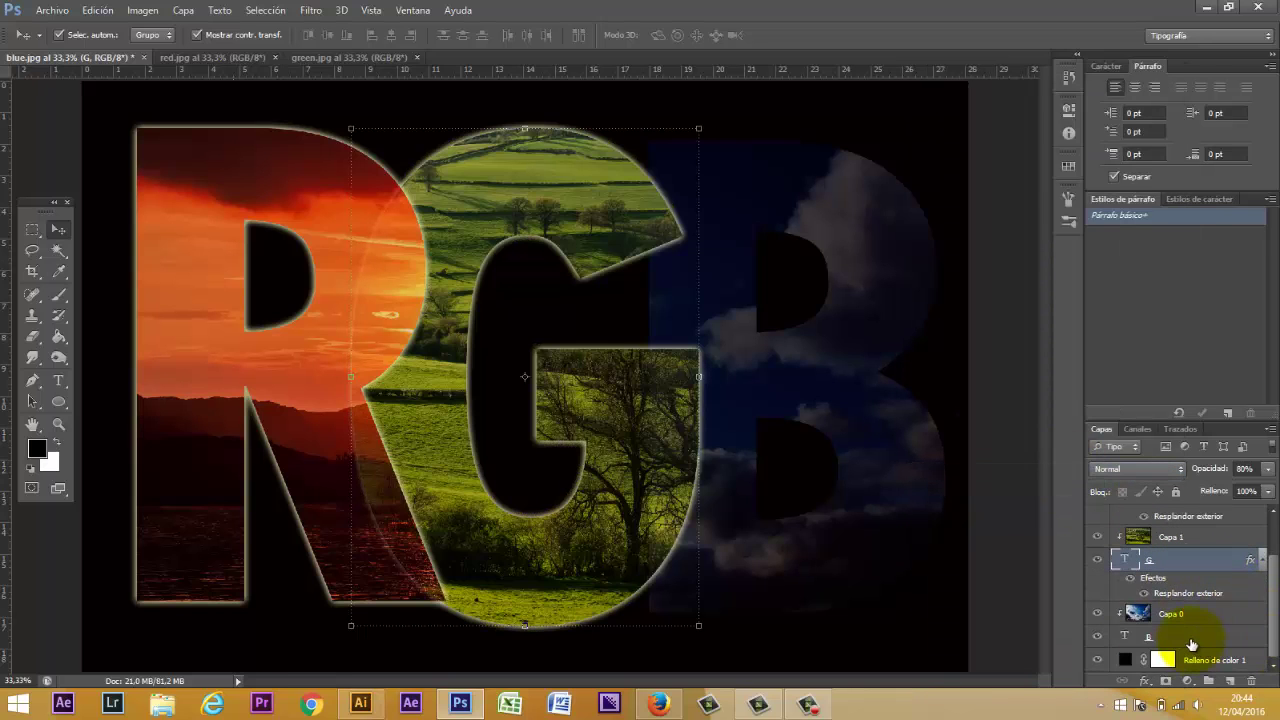
click(1190, 637)
right_click(1190, 638)
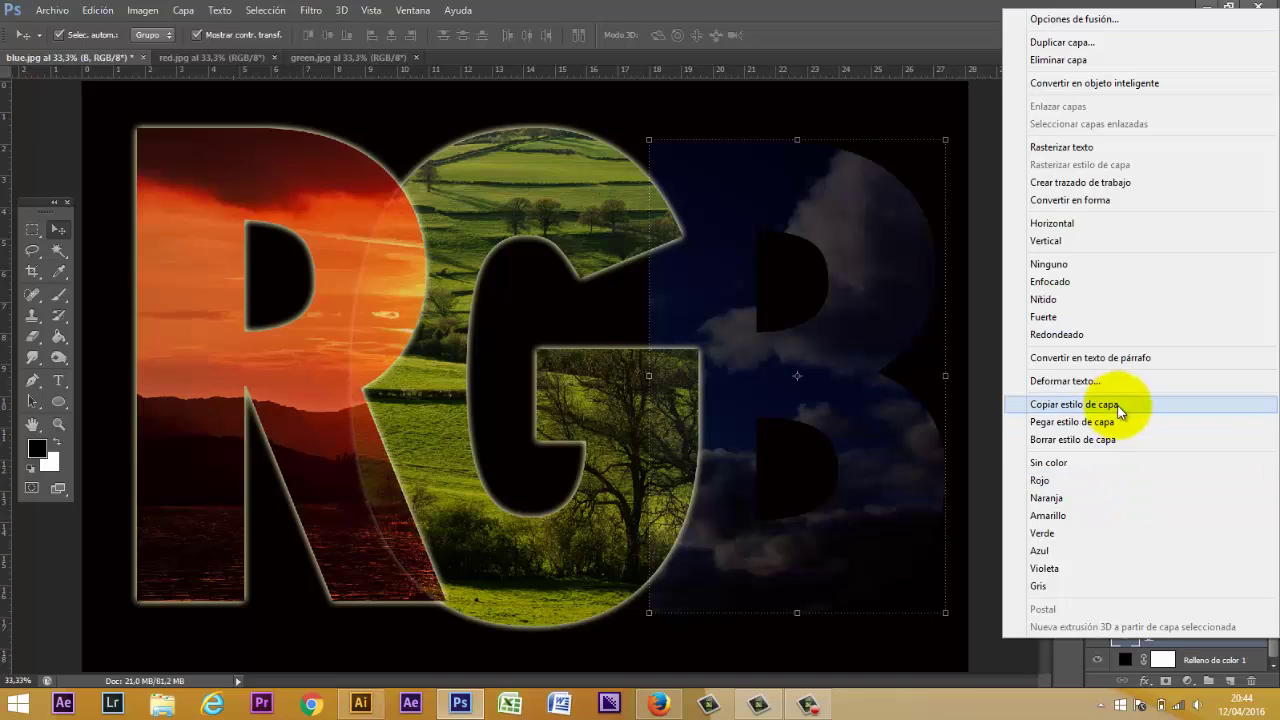
click(1115, 421)
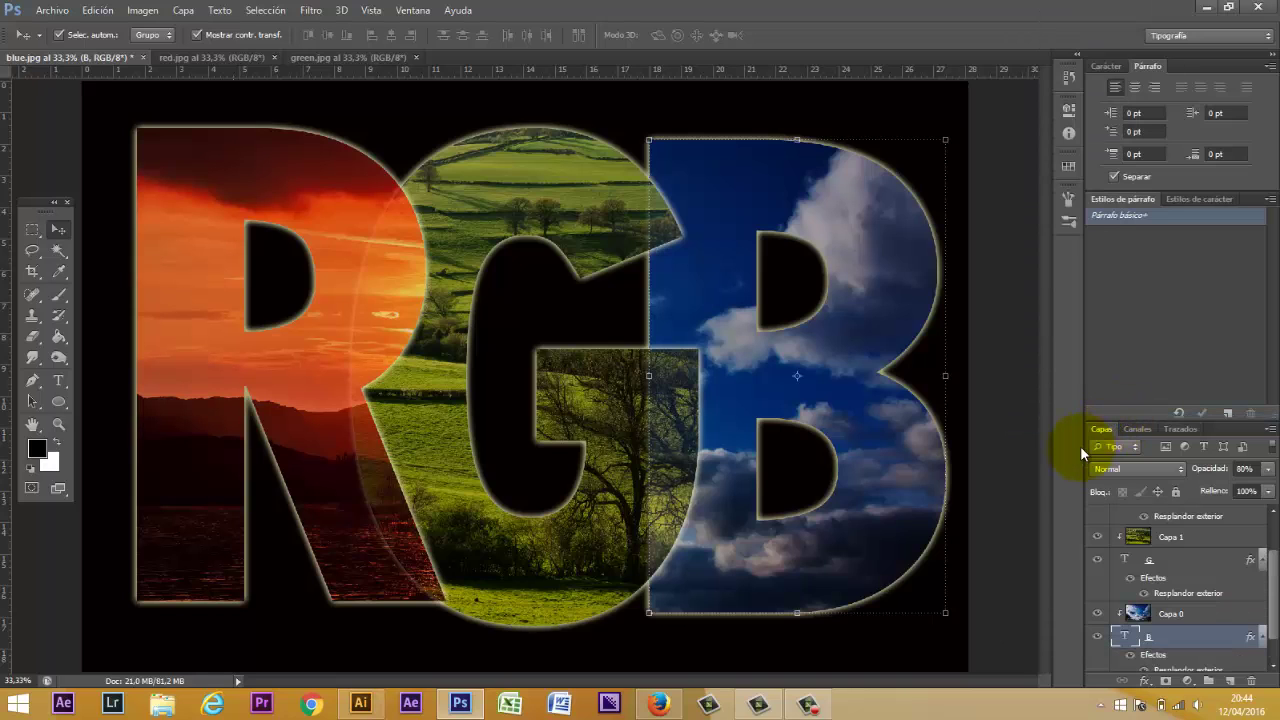